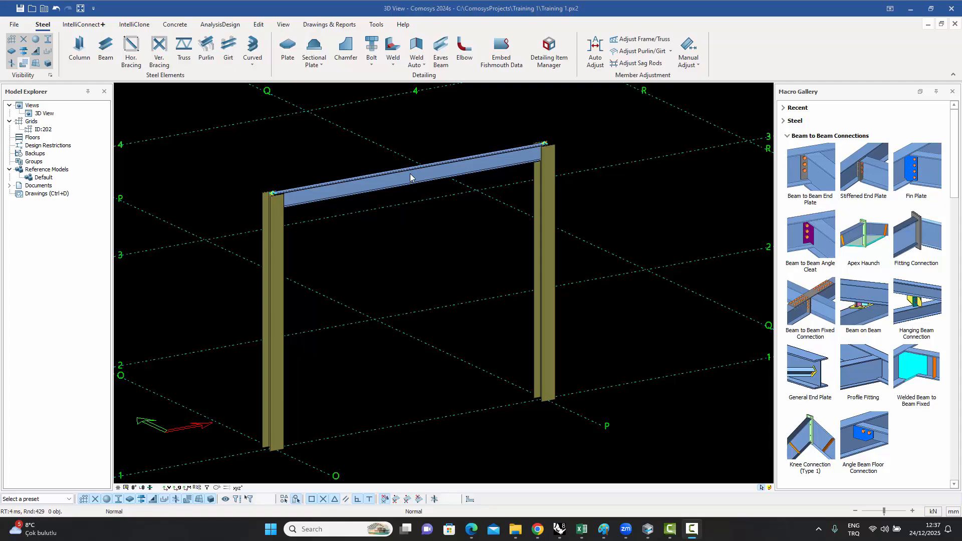
- Add two vertical bracing members, one from each column base up to the midpoint of the connecting beam, and end the command
middle_click_drag(428, 255, 438, 243)
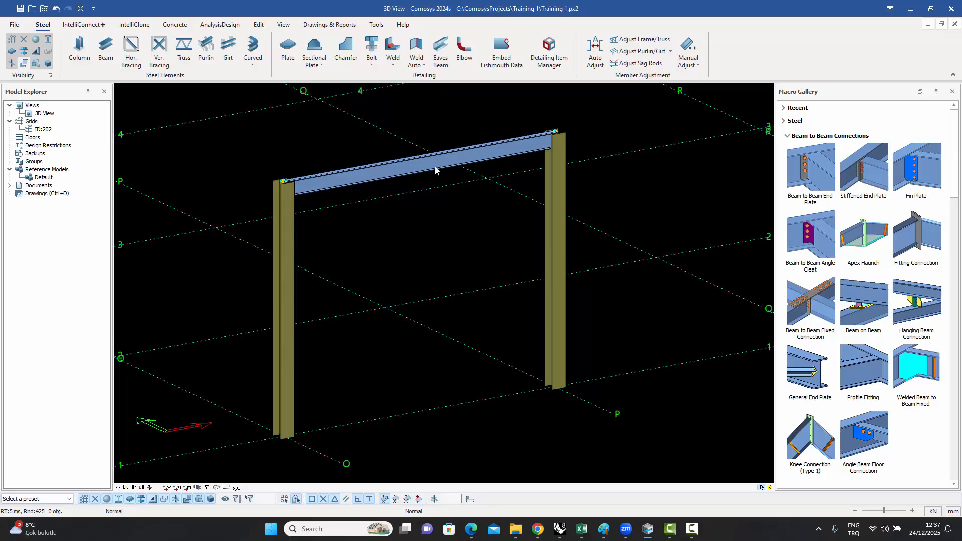
left_click(159, 52)
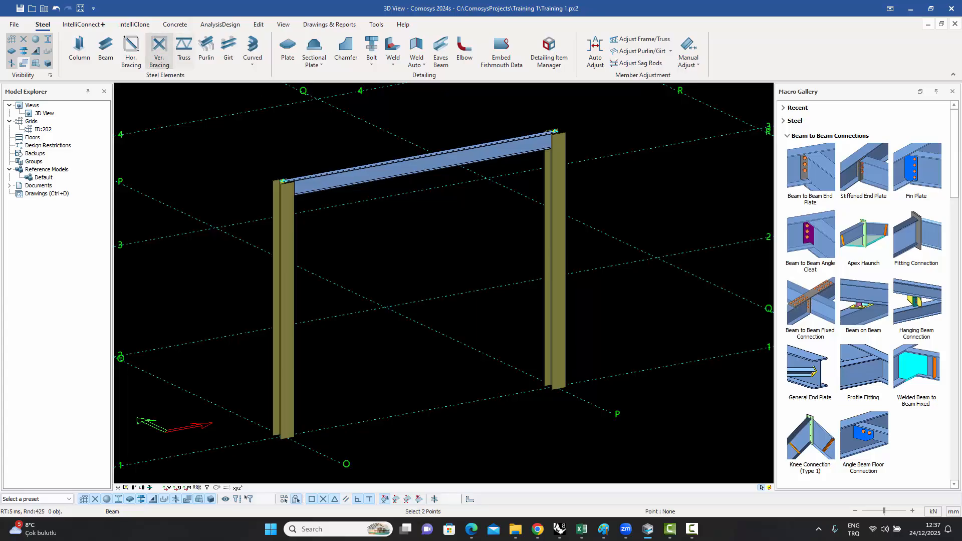
left_click(284, 434)
left_click(409, 161)
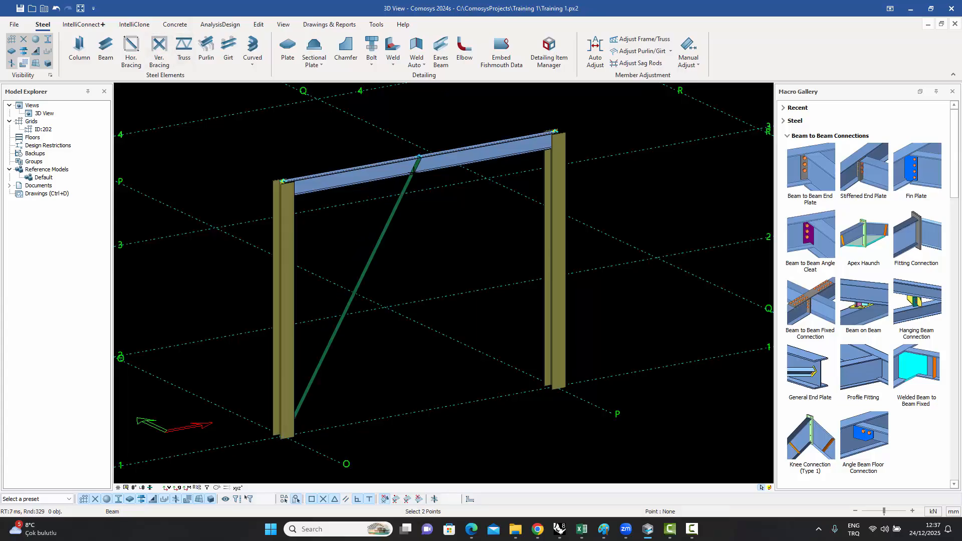
left_click(555, 386)
left_click(420, 156)
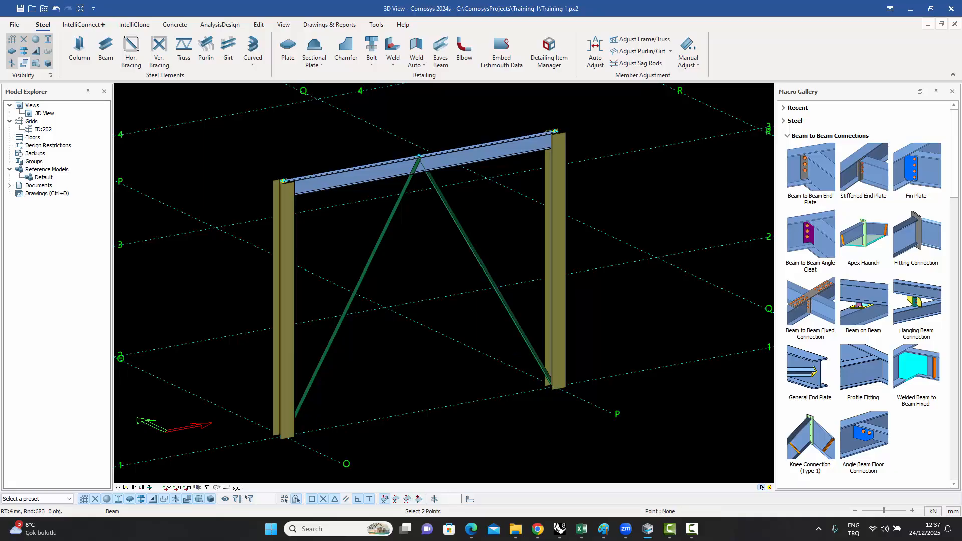
right_click(362, 145)
left_click(383, 153)
- Change the profile of the first brace from a single angle to Twin in its properties and apply it
scroll(416, 161, "up", 5)
scroll(416, 161, "down", 5)
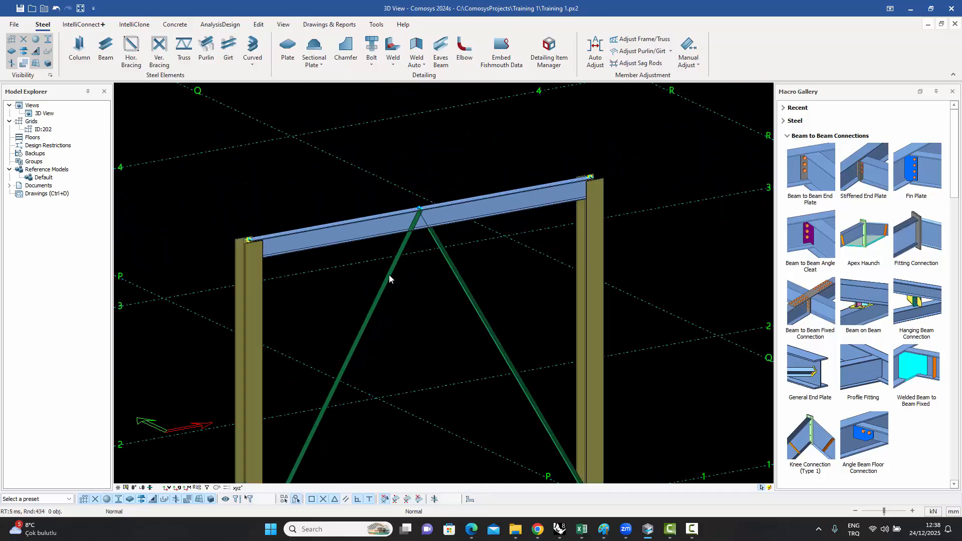
left_click(389, 279)
double_click(389, 275)
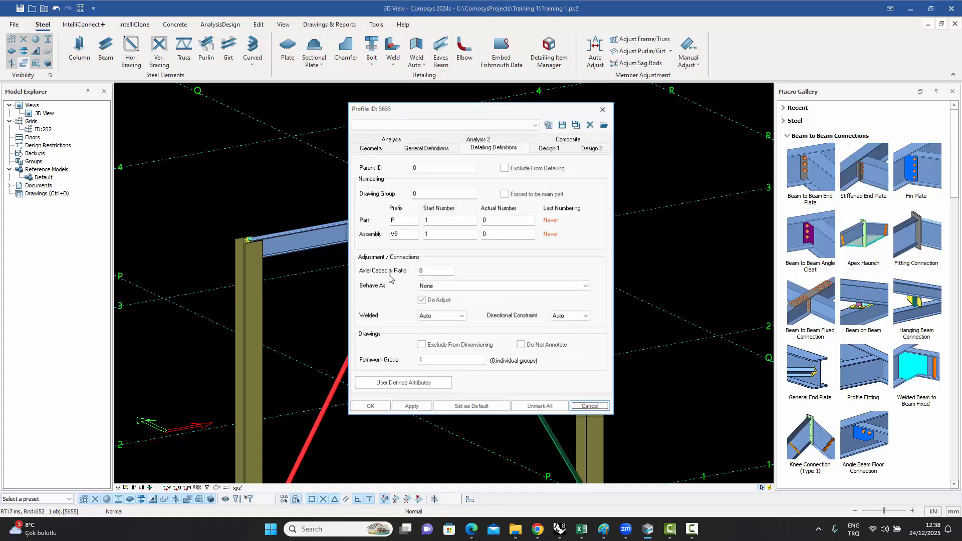
left_click_drag(440, 109, 708, 119)
left_click(640, 155)
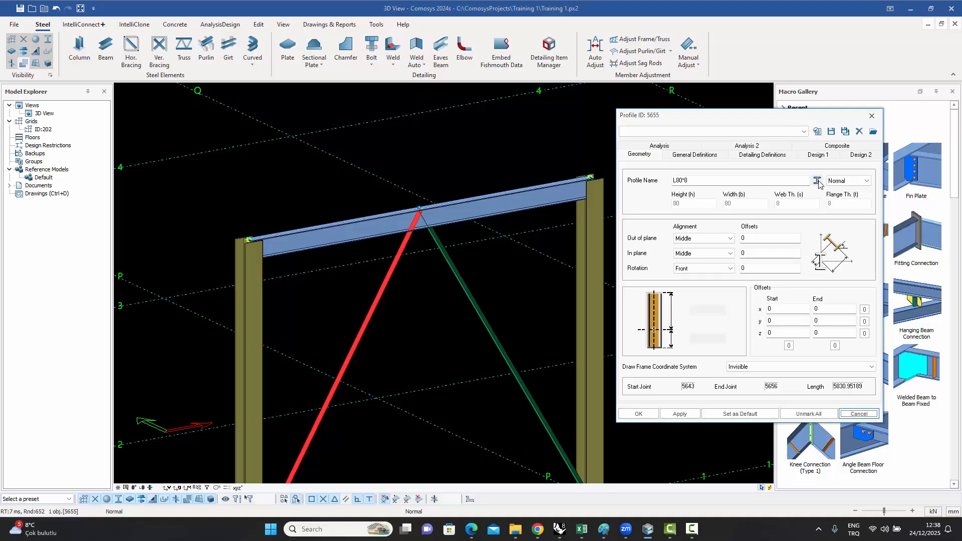
left_click(870, 183)
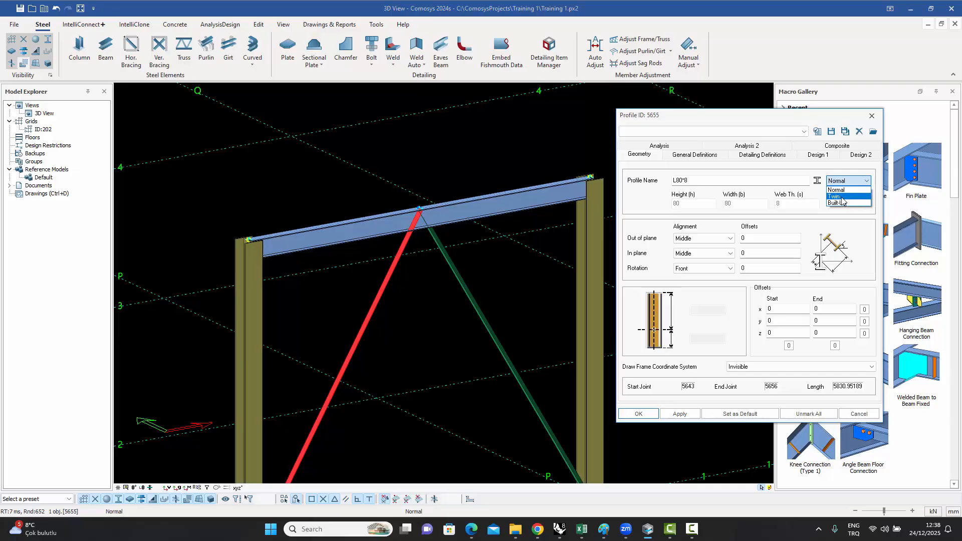
left_click(842, 197)
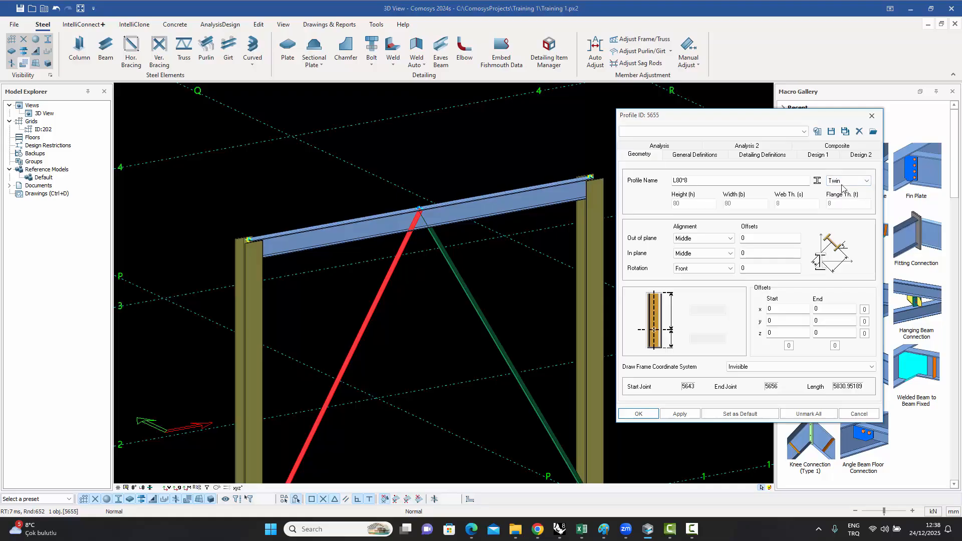
left_click(679, 415)
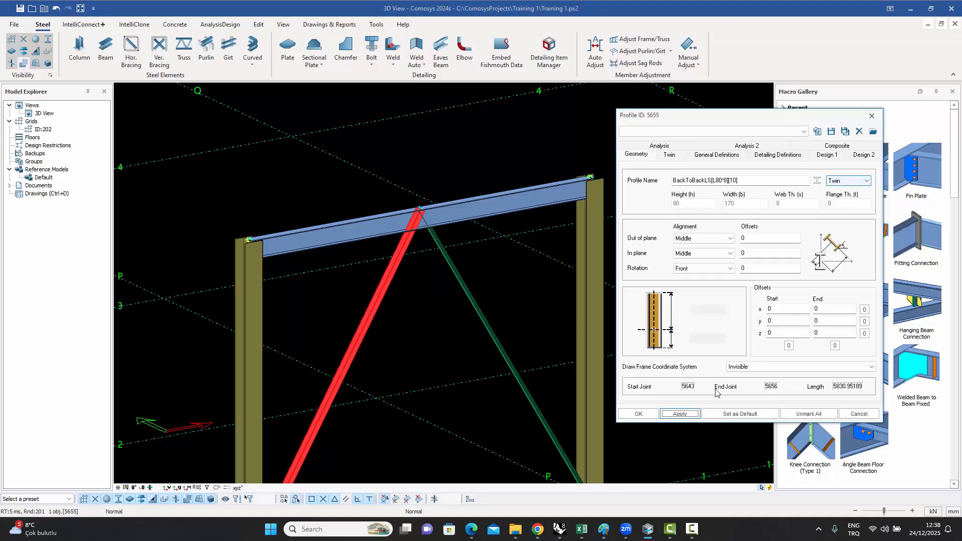
left_click(676, 413)
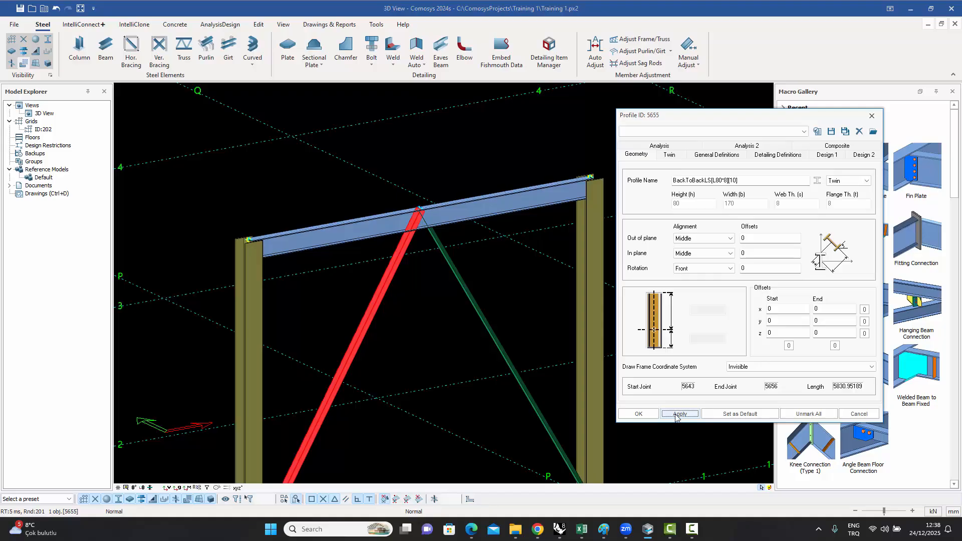
- Review the available twin types, choose Back to Back Angle Short Sides for the L80*8 brace and confirm the properties
left_click(672, 155)
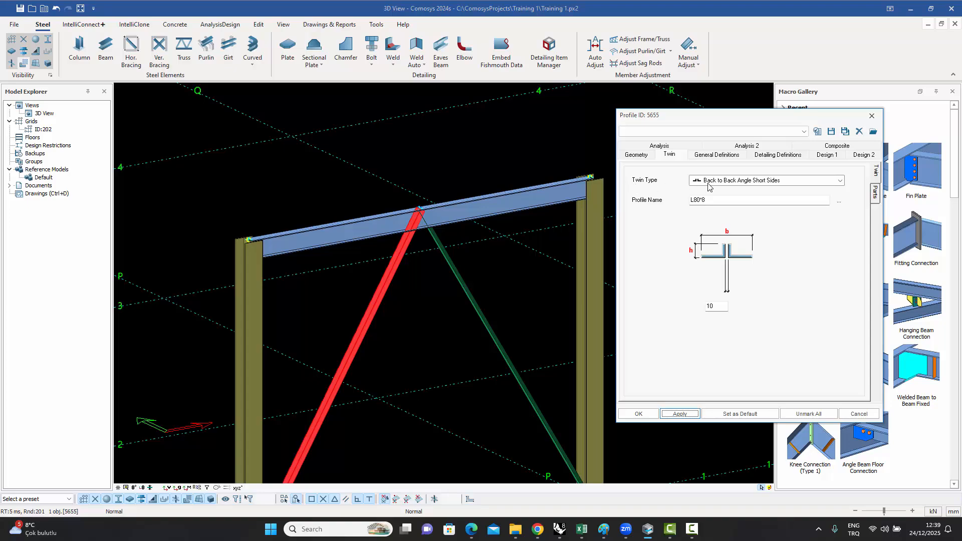
left_click(841, 181)
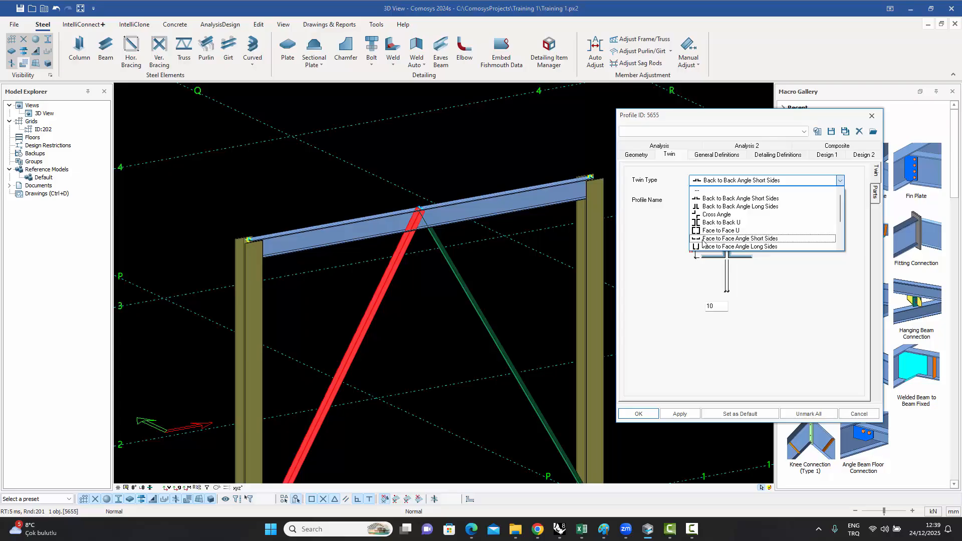
left_click_drag(836, 216, 836, 226)
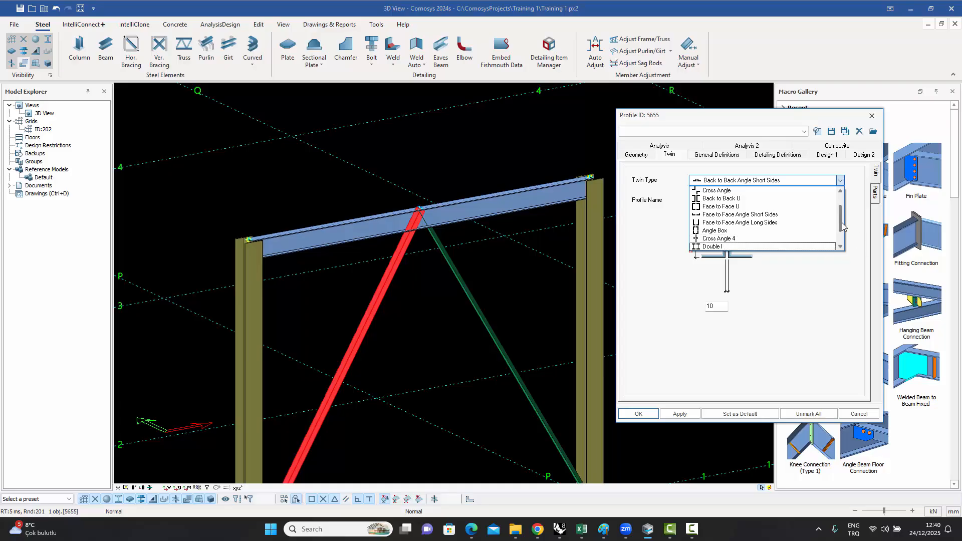
left_click_drag(842, 223, 835, 237)
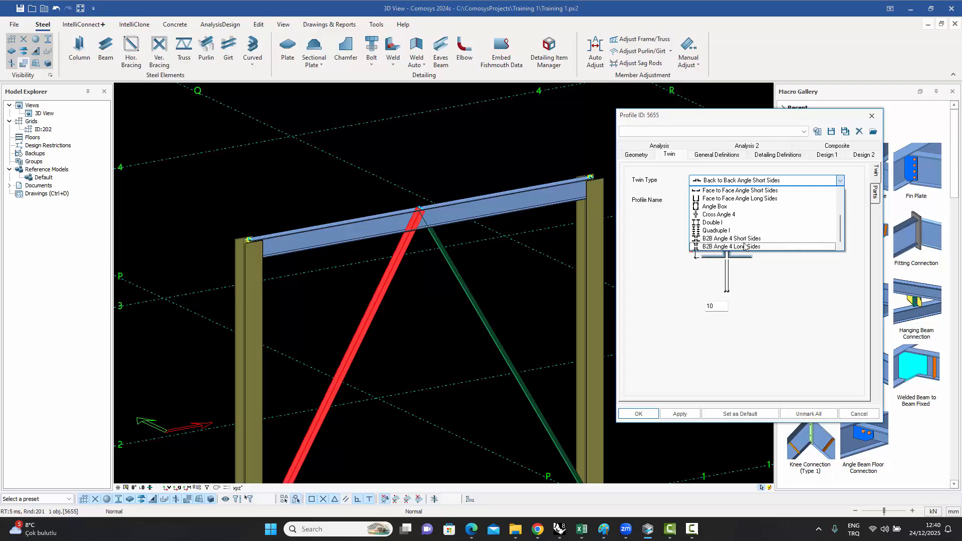
left_click_drag(842, 228, 843, 192)
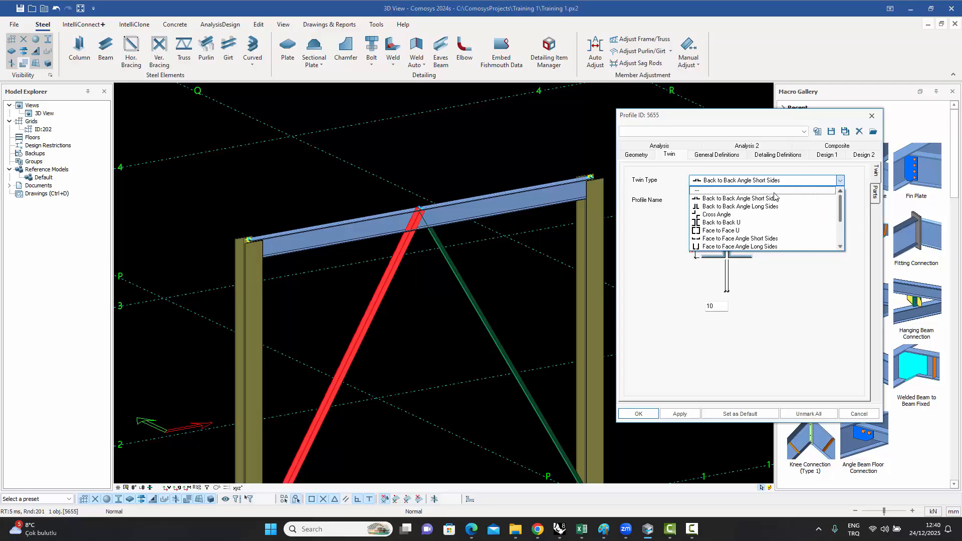
left_click(744, 200)
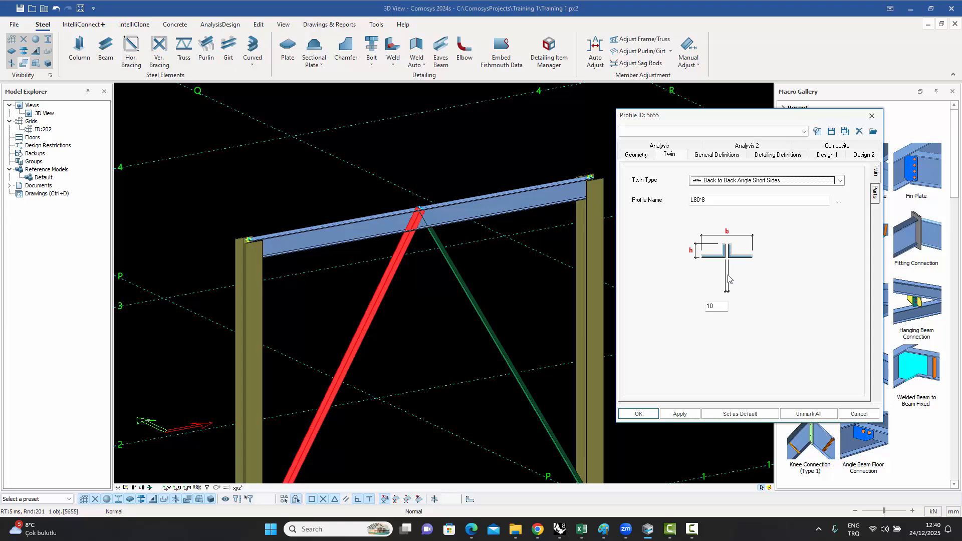
left_click(644, 414)
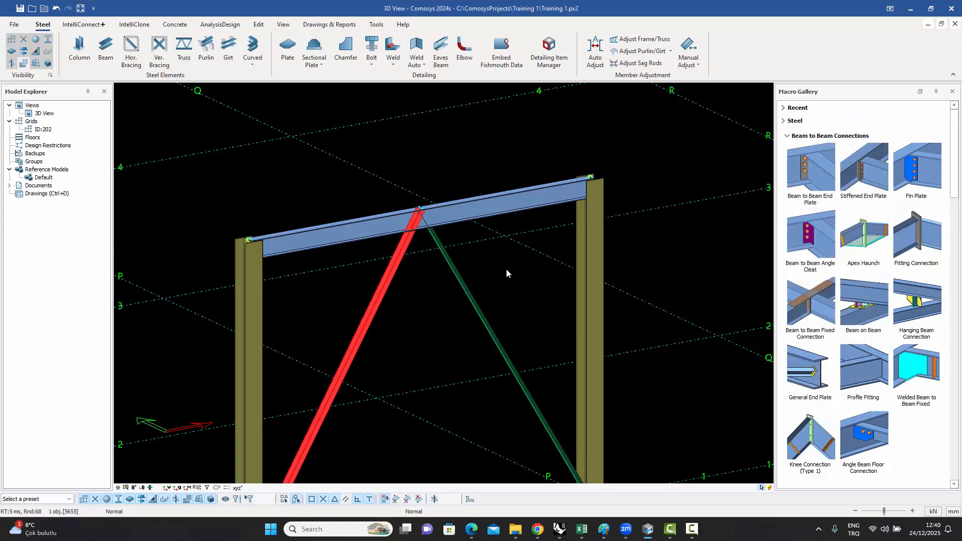
- Examine the twin-angle brace where it meets the beam's midpoint, and the beam's connection at the top of the column
key("Escape")
scroll(443, 216, "up", 6)
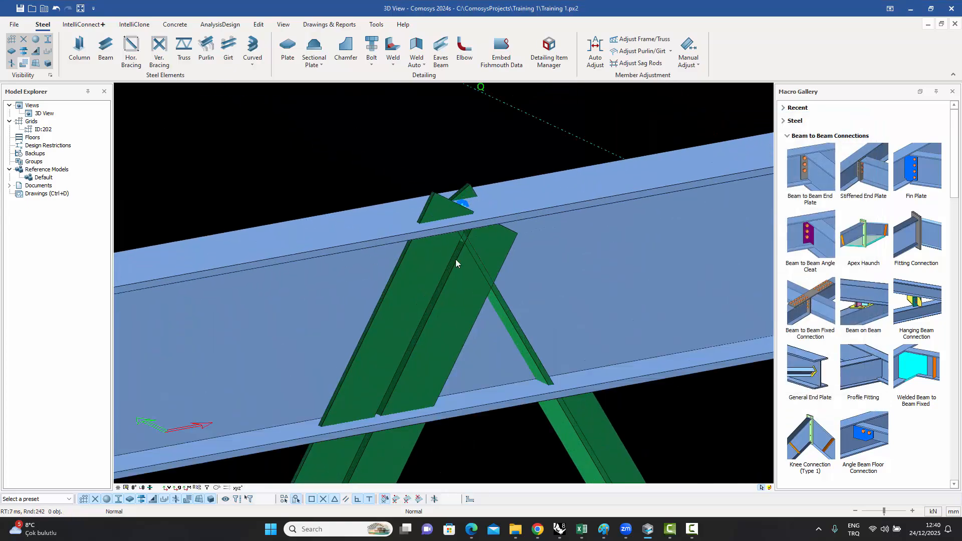
scroll(424, 281, "down", 4)
left_click(423, 288)
left_click(441, 250)
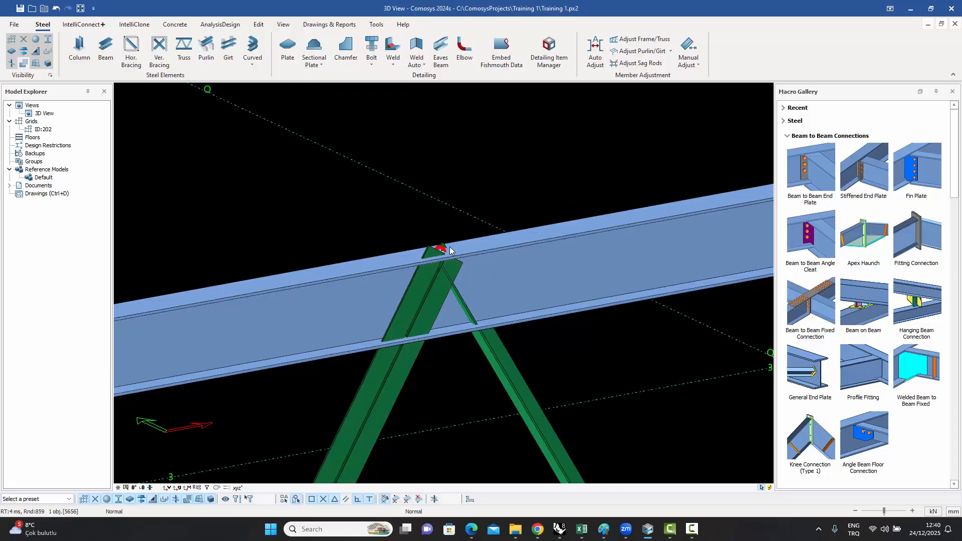
middle_click_drag(450, 251, 383, 269)
scroll(465, 268, "up", 4)
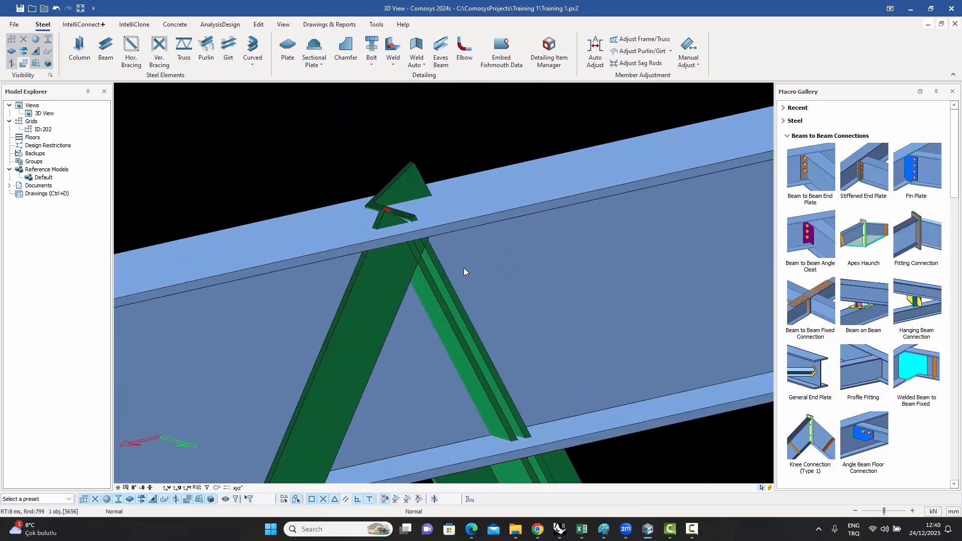
scroll(461, 265, "down", 6)
middle_click_drag(460, 268, 482, 246)
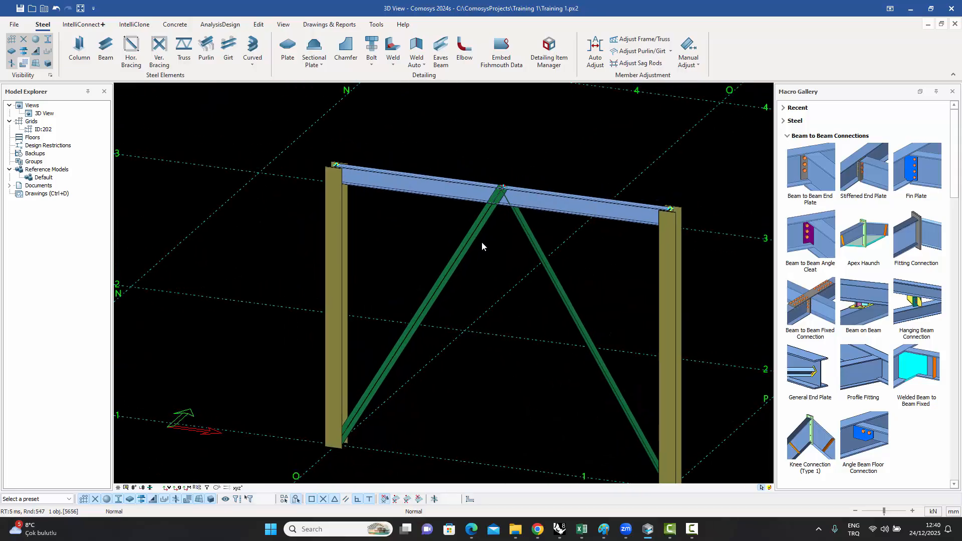
left_click(341, 216)
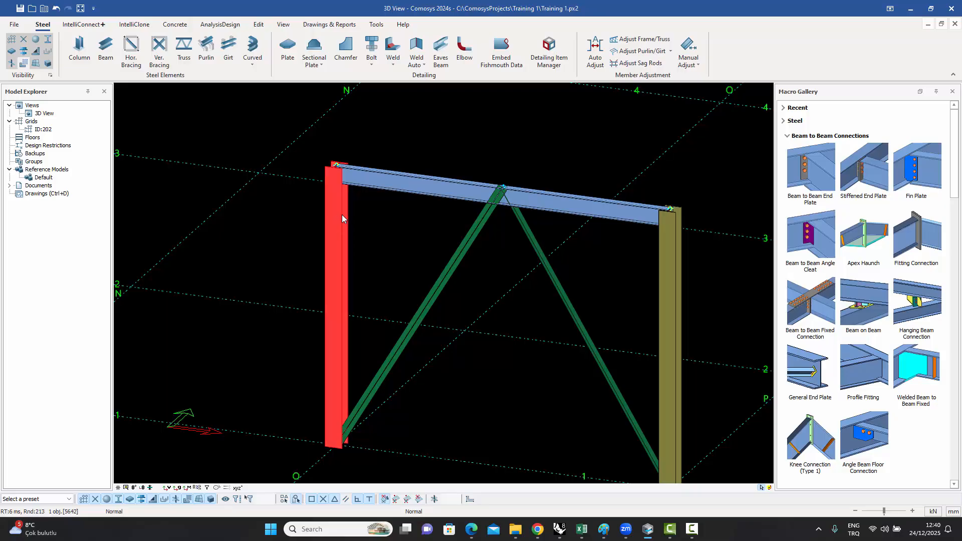
scroll(344, 172, "up", 5)
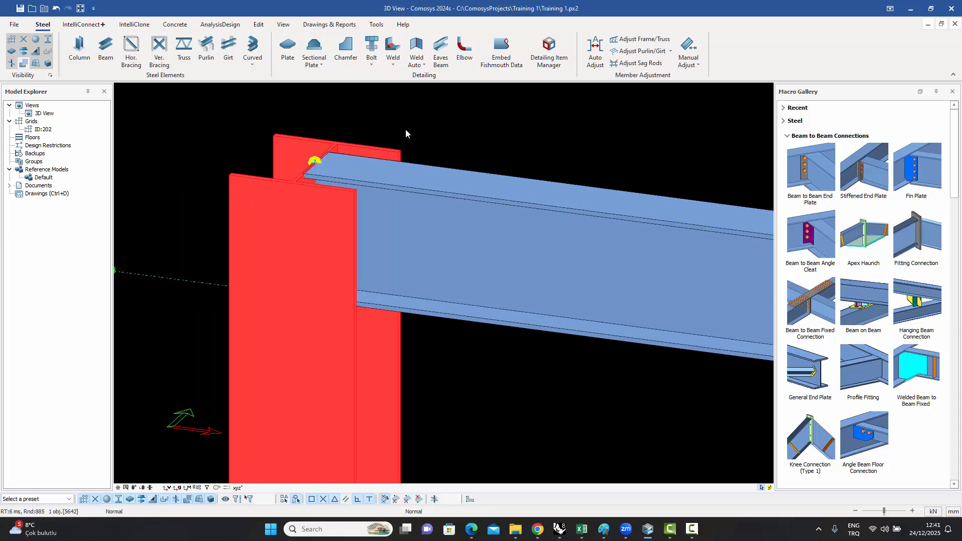
scroll(405, 129, "down", 5)
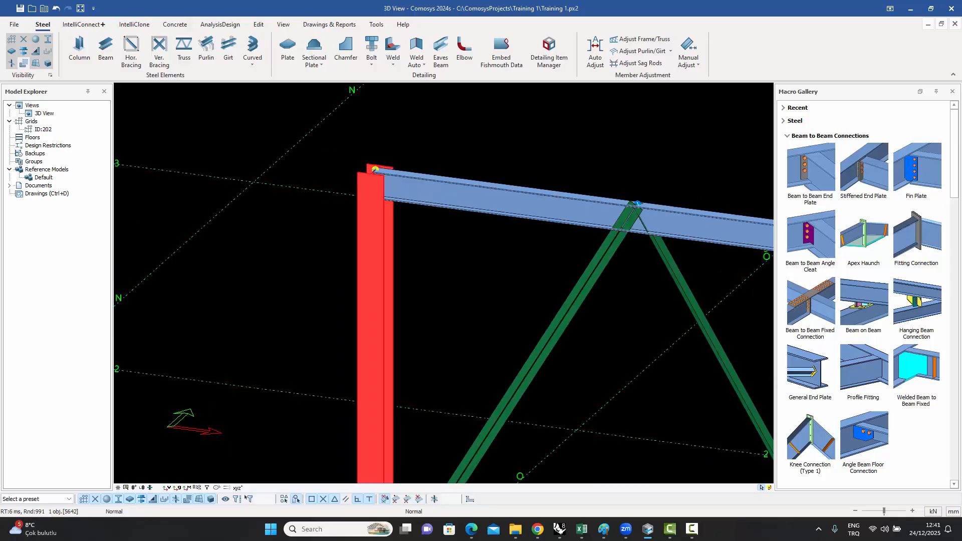
- Rotate the twin-angle brace's section about its own axis to the next orientation
scroll(384, 172, "down", 3)
middle_click_drag(440, 259, 477, 254, "shift")
middle_click_drag(553, 161, 494, 244)
scroll(494, 244, "up", 2)
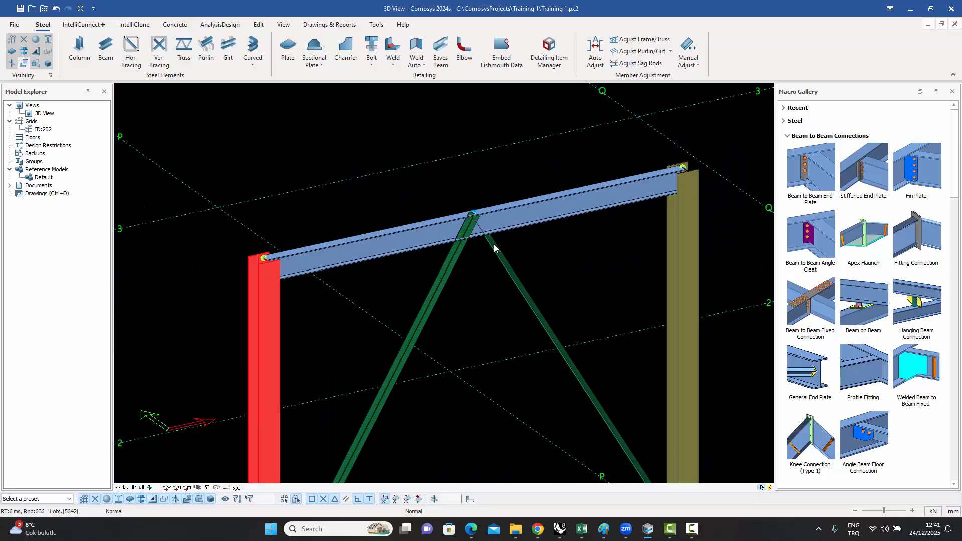
scroll(494, 247, "up", 2)
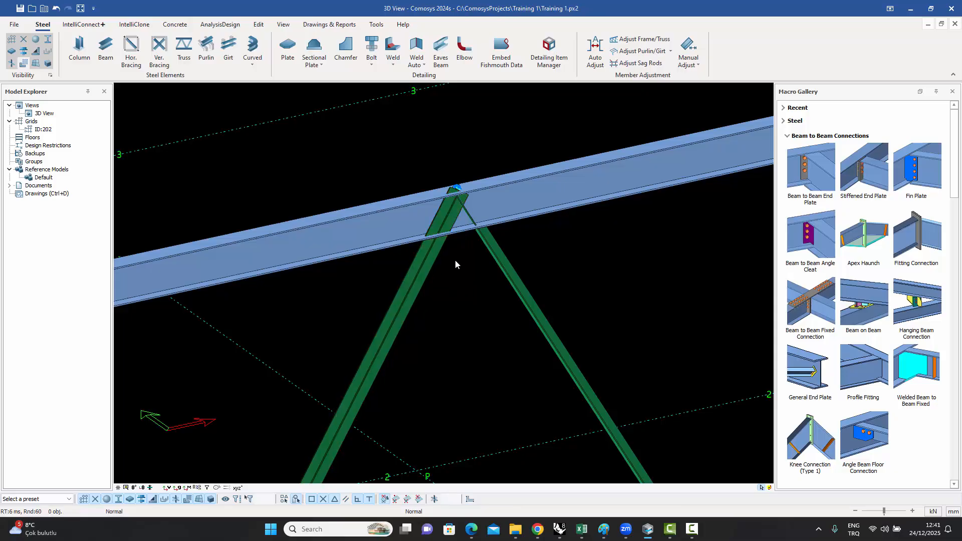
left_click(429, 272)
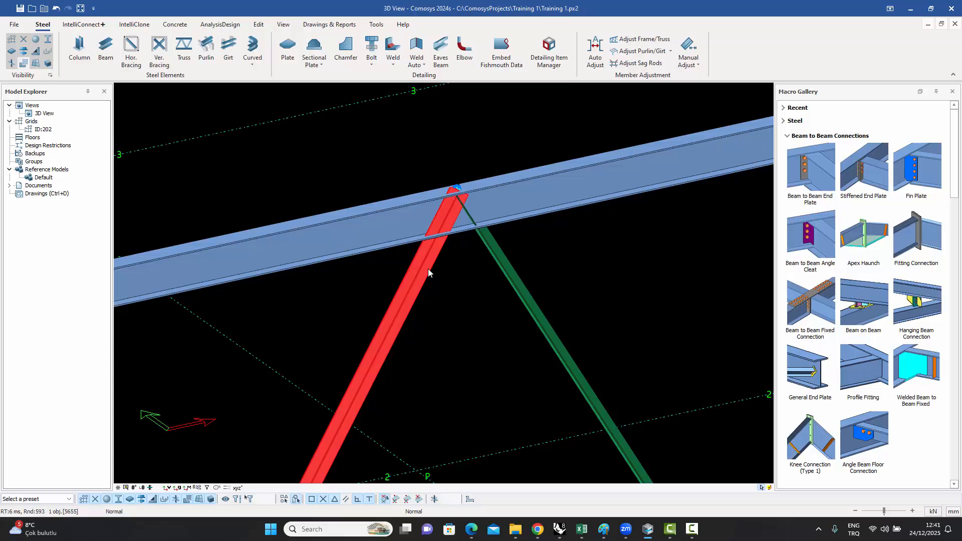
key("space")
key("Escape")
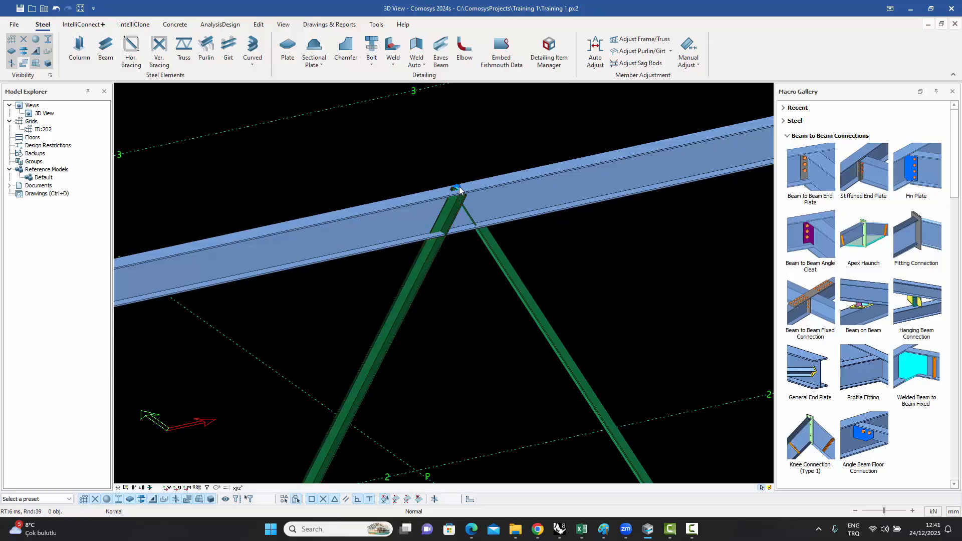
- Hide the beam above the braces to expose the joint where both braces meet
left_click(459, 192)
mouse_move(461, 195)
middle_mouse_down()
mouse_move(428, 206)
mouse_move(454, 196)
middle_mouse_up()
scroll(456, 199, "up", 5)
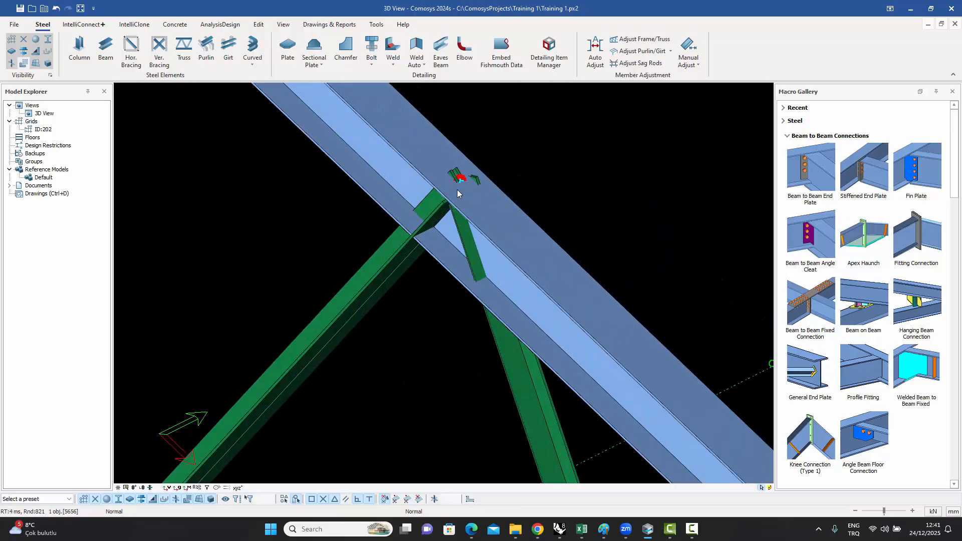
left_click(523, 253)
right_click(523, 250)
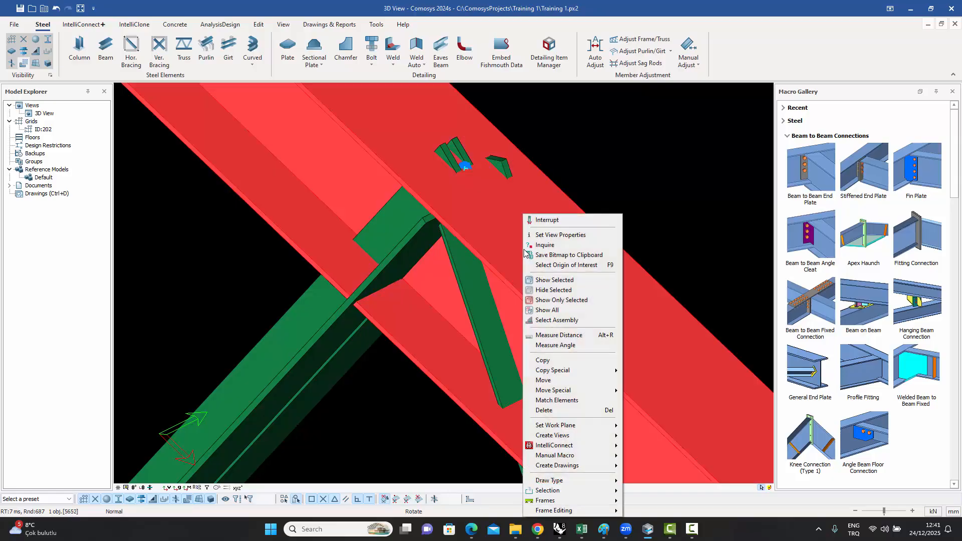
left_click(560, 300)
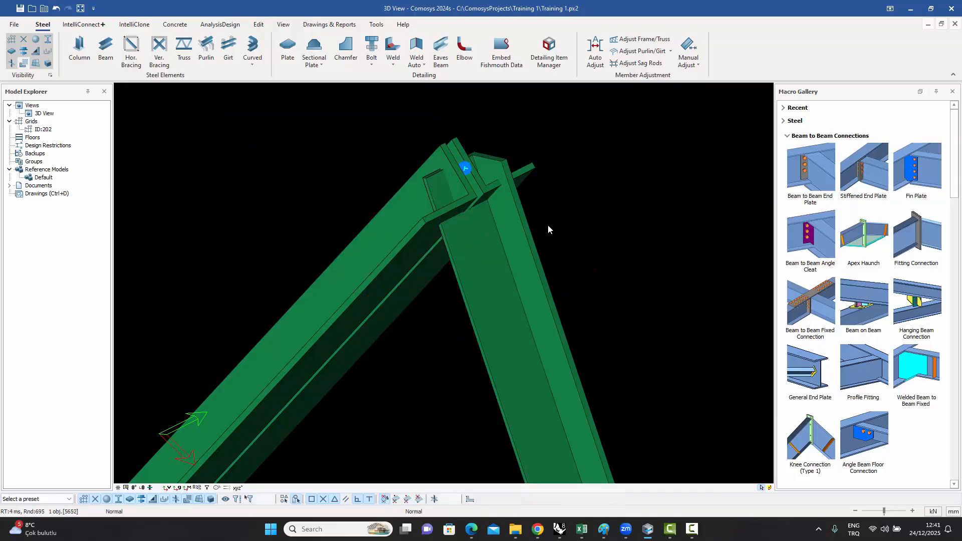
- Hide the single-angle brace so that the upper end of the twin-angle brace can be viewed alone
left_click(488, 243)
right_click(488, 243)
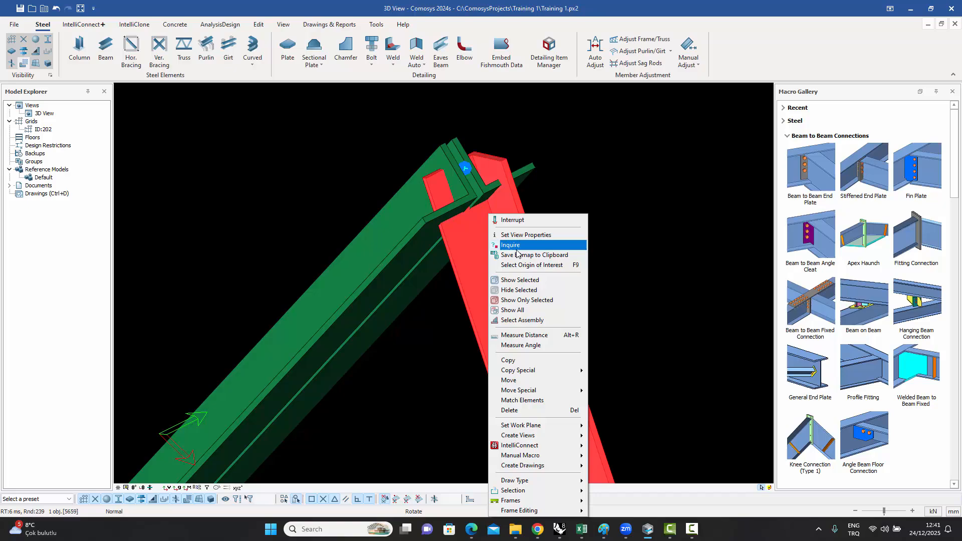
left_click(519, 290)
mouse_move(470, 175)
middle_mouse_down()
mouse_move(436, 174)
mouse_move(470, 177)
middle_mouse_up()
scroll(470, 177, "down", 10)
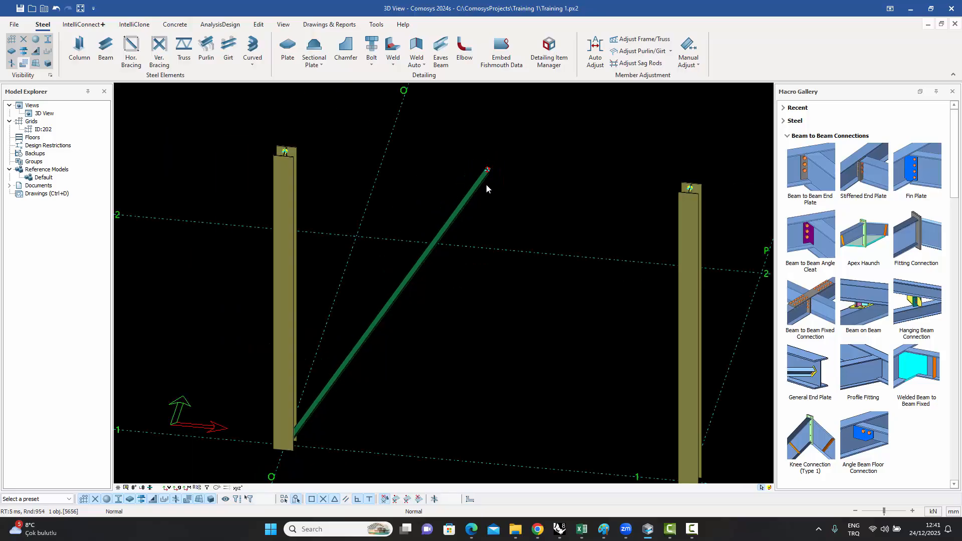
scroll(486, 188, "up", 6)
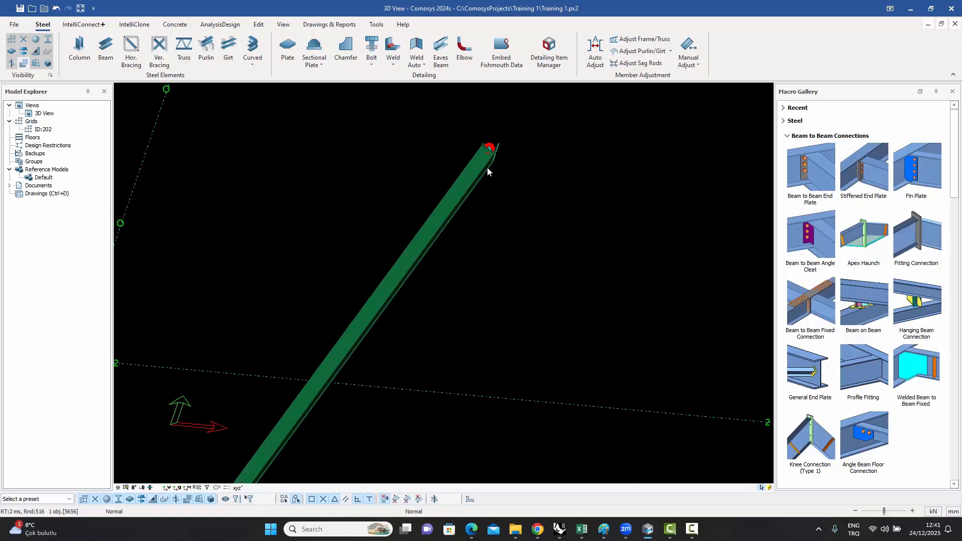
- Cycle the twin-angle brace's section repeatedly through its available orientations and positions about its reference axis
left_click(442, 242)
scroll(431, 245, "up", 1)
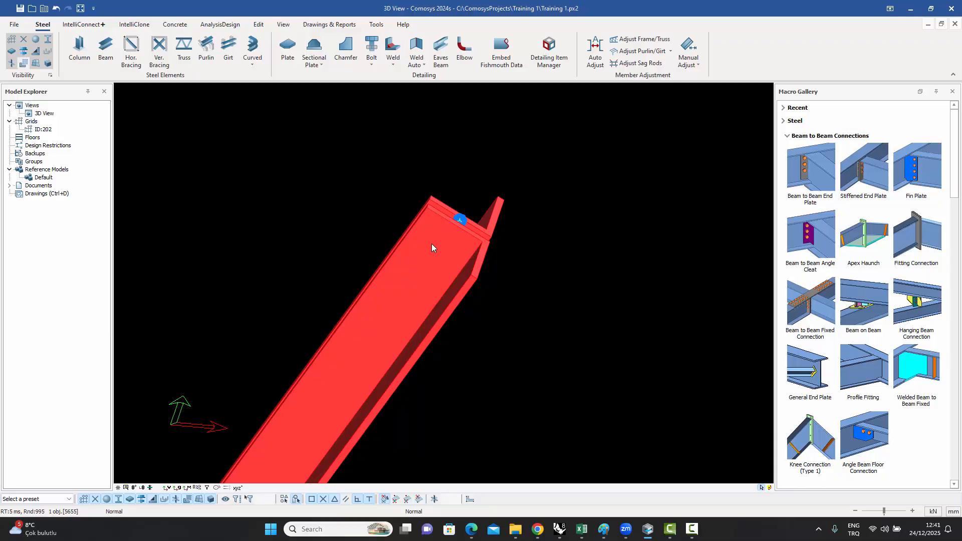
key("space")
key("space")
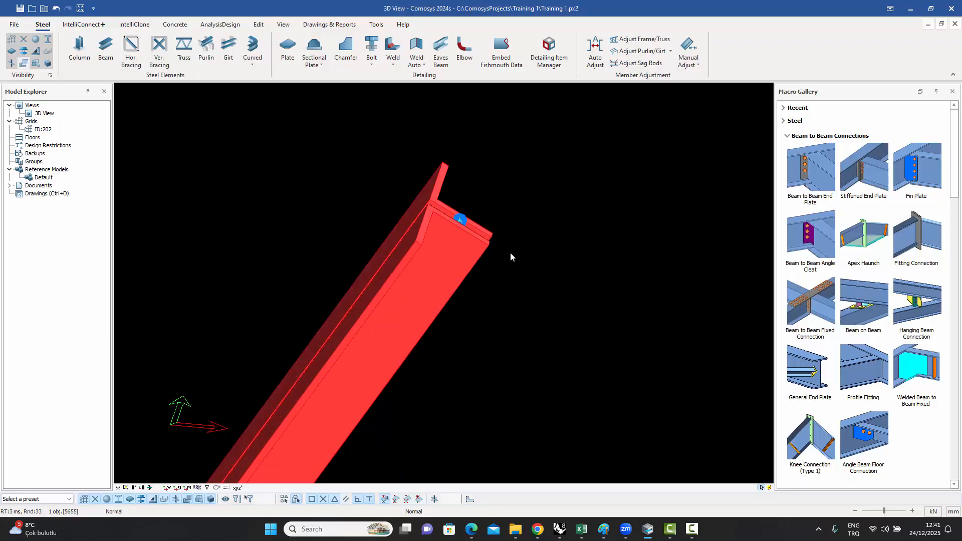
key("space")
key("space")
key("space")
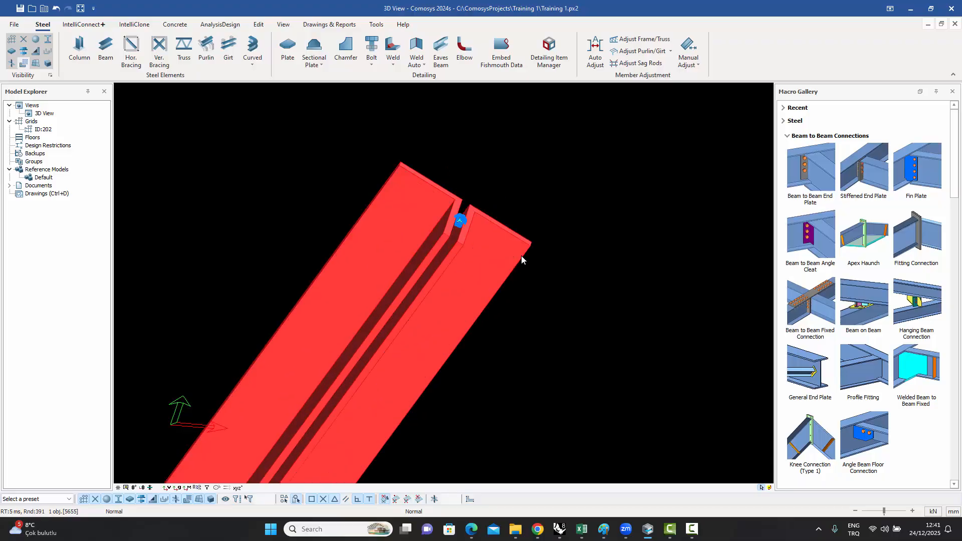
key("space")
key("space")
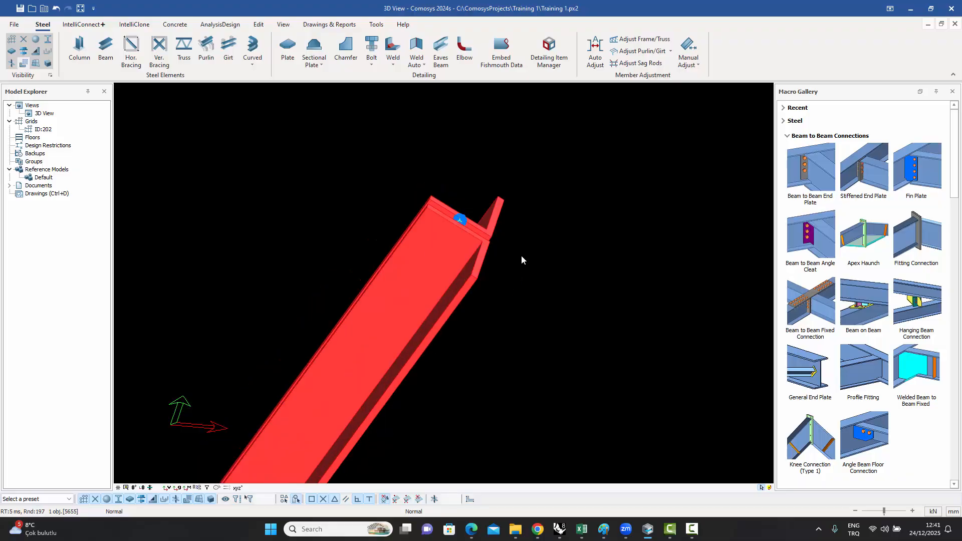
key("space")
key("space")
key("space")
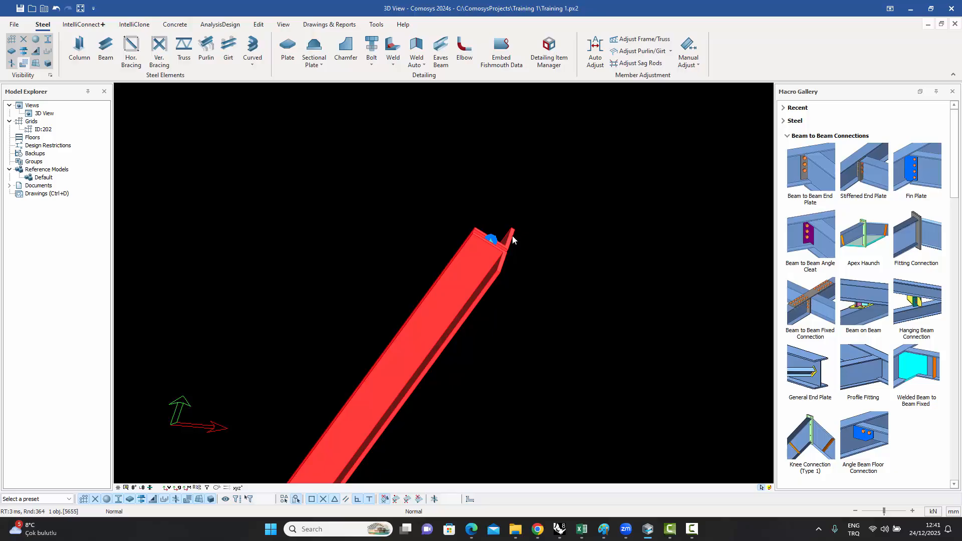
key("space")
key("space")
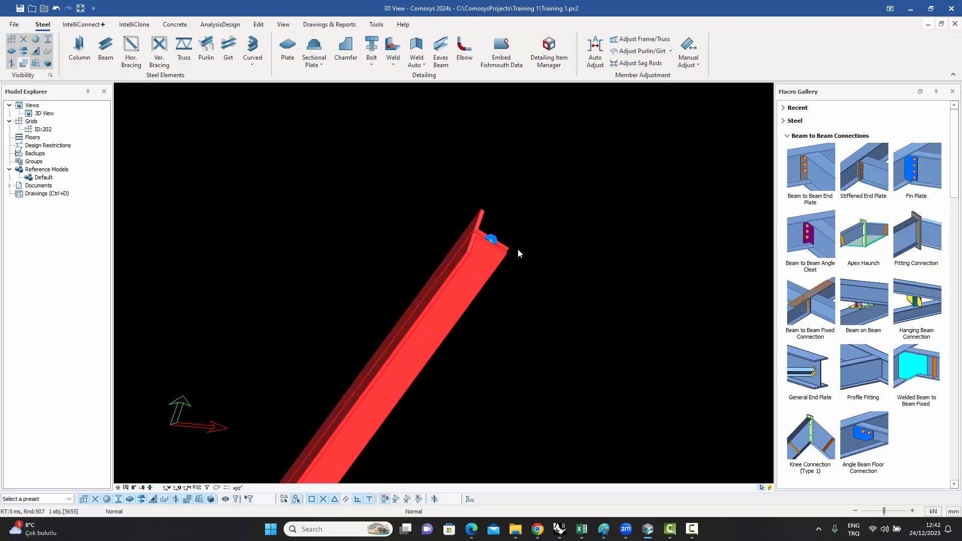
key("space")
key("space")
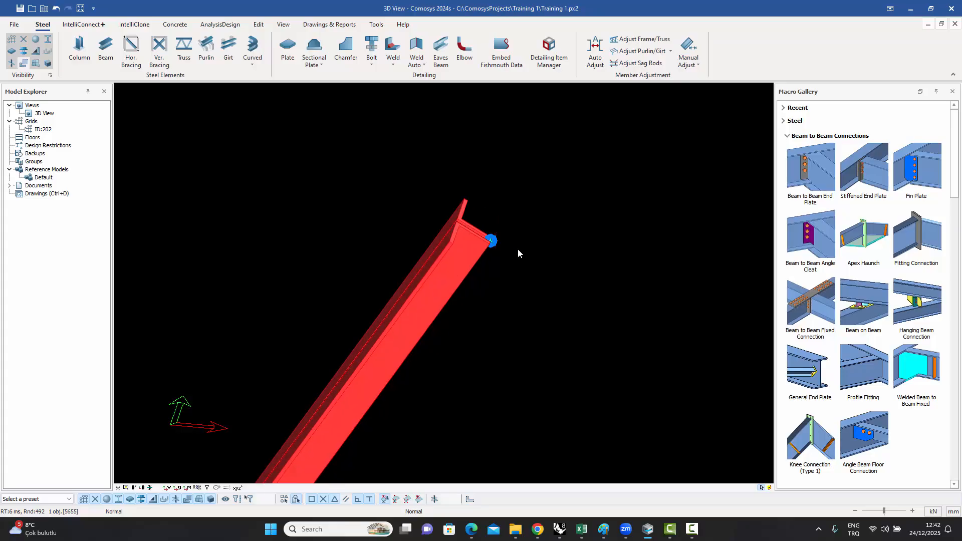
key("space")
key("space")
key("space")
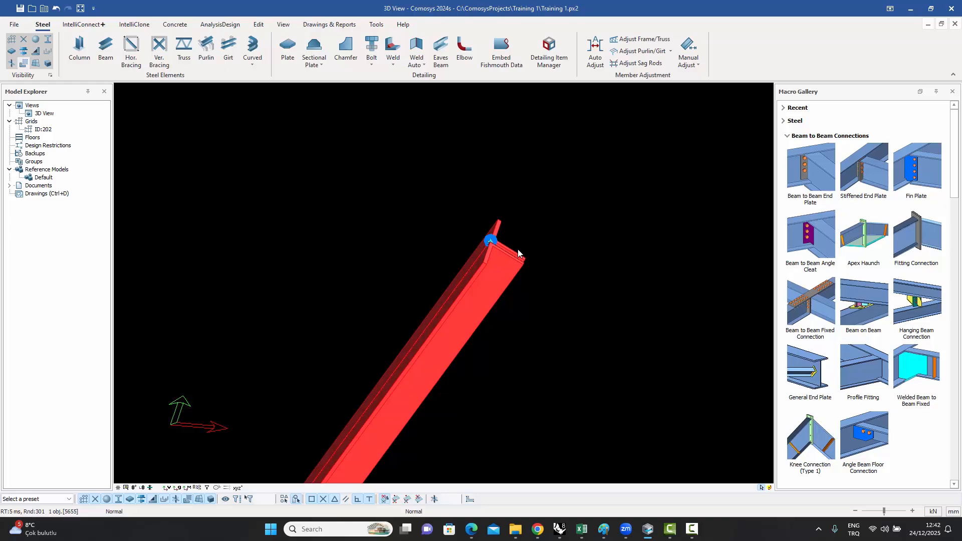
key("space")
key("space")
key("space")
left_click(534, 209)
- Show all hidden members again so the beam and both braces return to the model
scroll(491, 265, "down", 5)
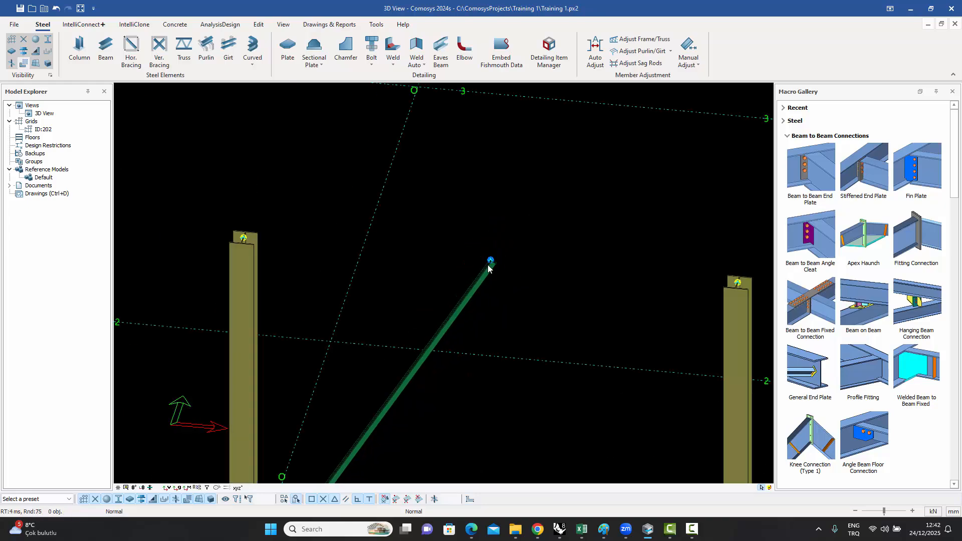
right_click(420, 208)
left_click(462, 277)
- Set the twin-angle brace's twin type to Cross Angle
scroll(461, 277, "up", 5)
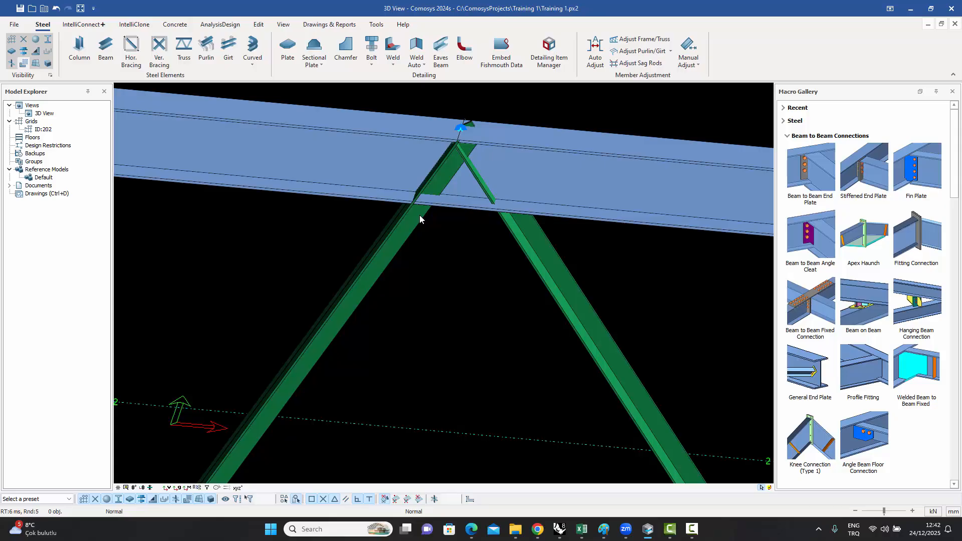
double_click(420, 217)
left_click_drag(449, 113, 607, 122)
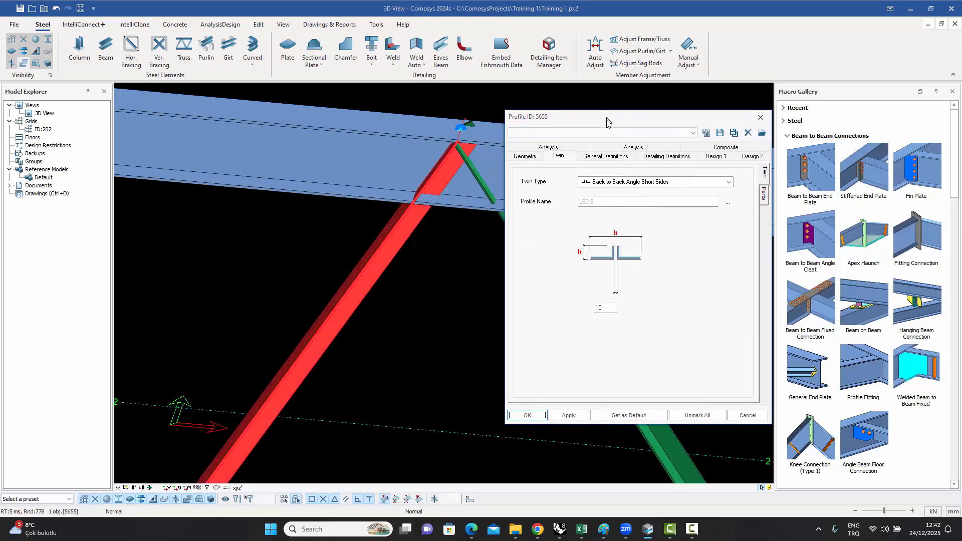
left_click(623, 183)
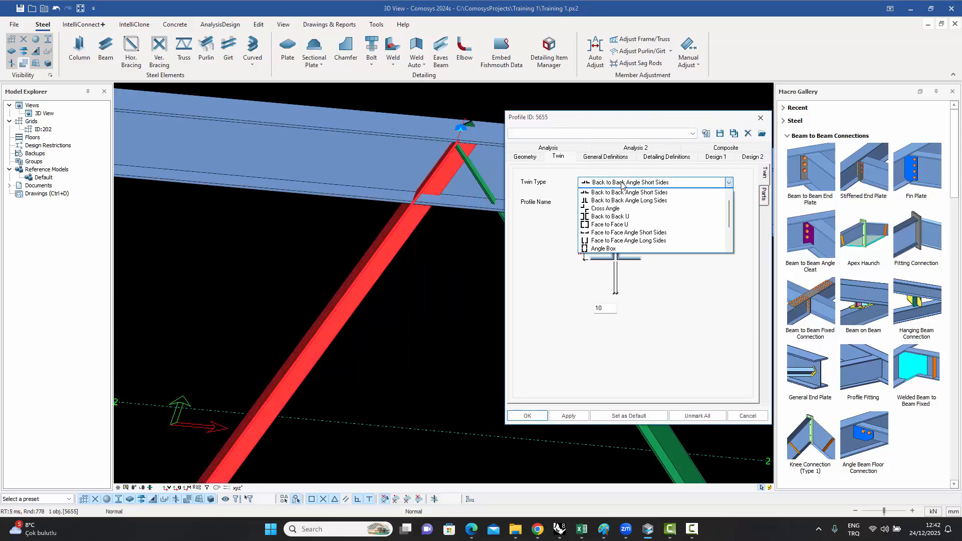
left_click(605, 208)
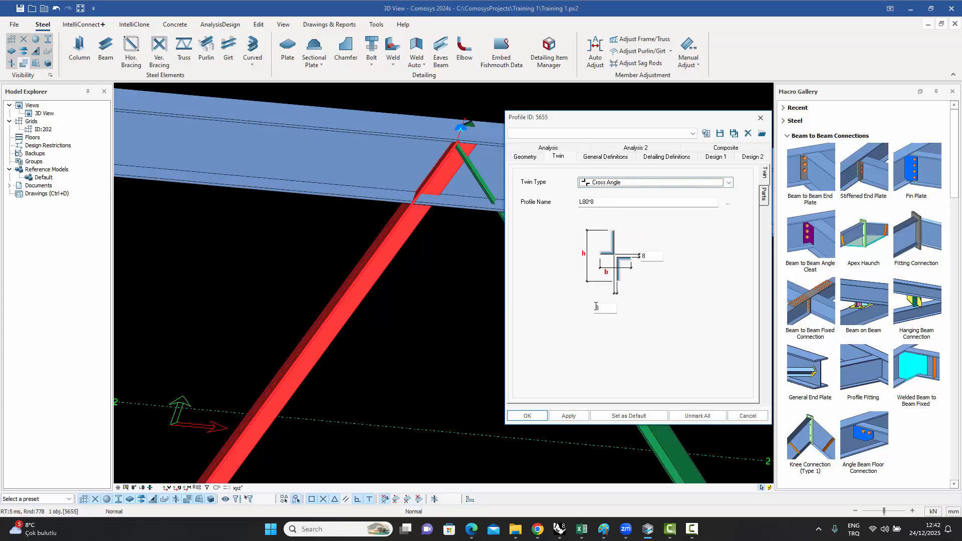
left_click(533, 419)
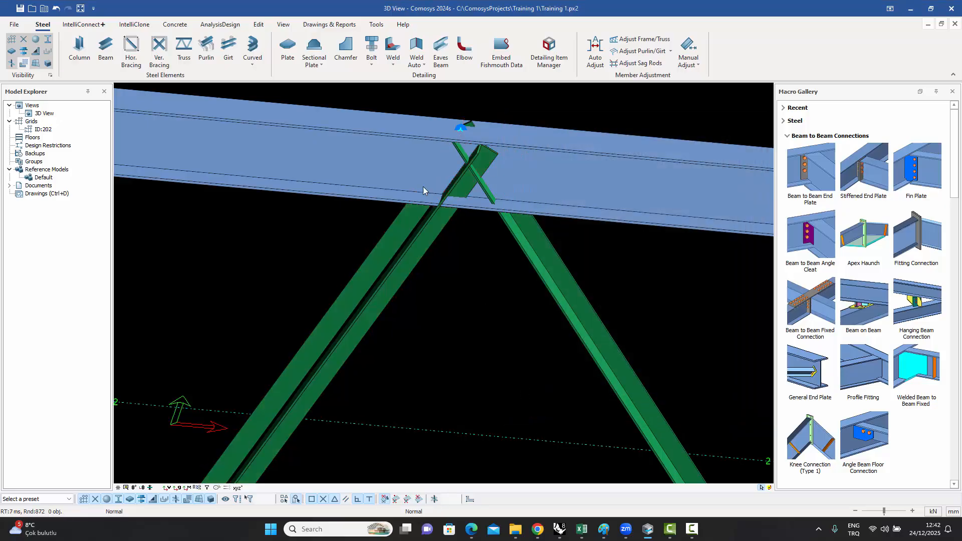
- Isolate the cross-angle brace so that it is the only member shown
left_click(403, 233)
right_click(404, 232)
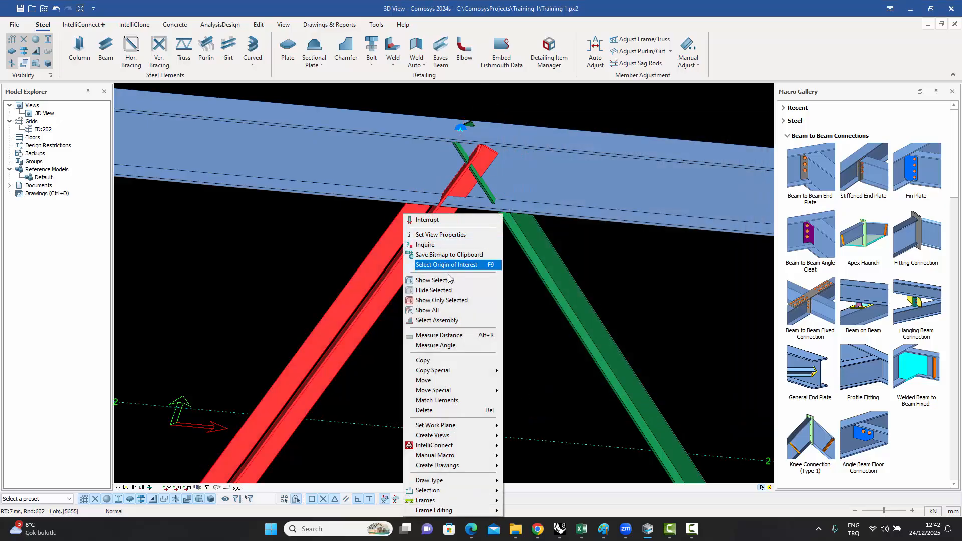
key("Escape")
- Set the origin of interest at the brace's upper end and examine how its two crossed angles are arranged
right_click(480, 137)
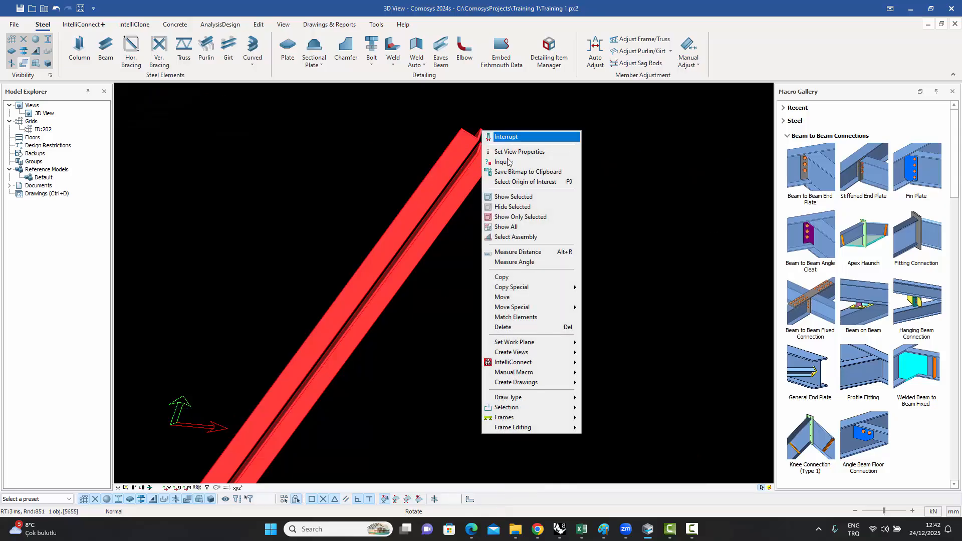
right_click(465, 231)
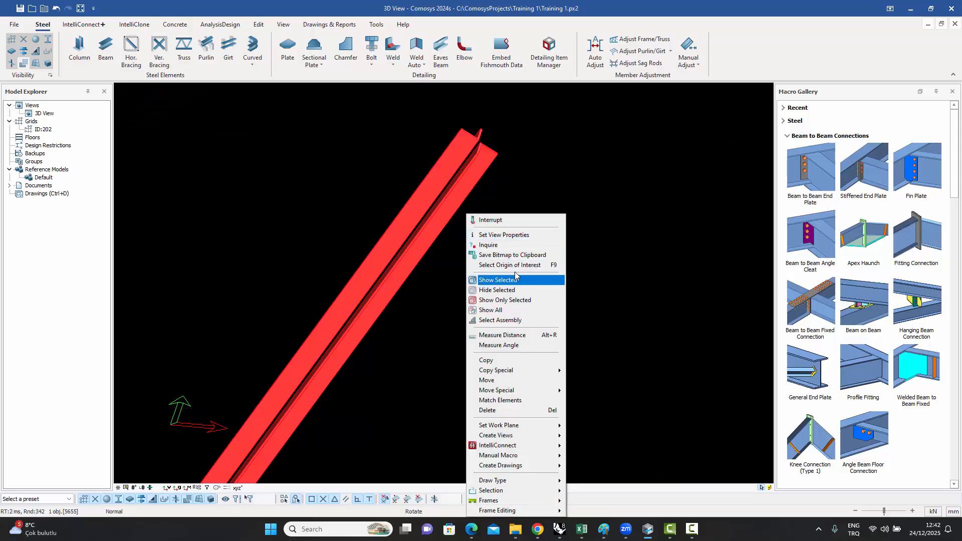
left_click(510, 265)
left_click(478, 137)
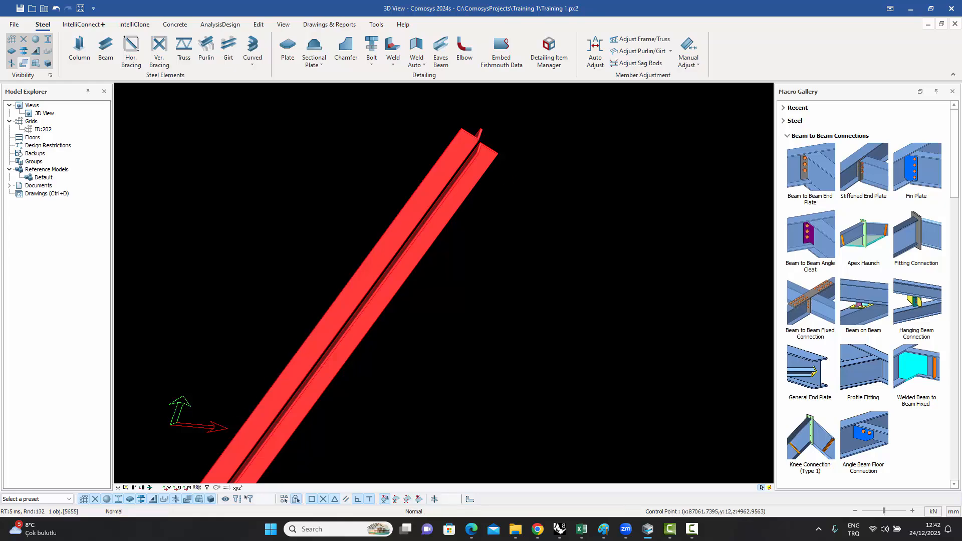
middle_click_drag(479, 136, 496, 191)
key("Escape")
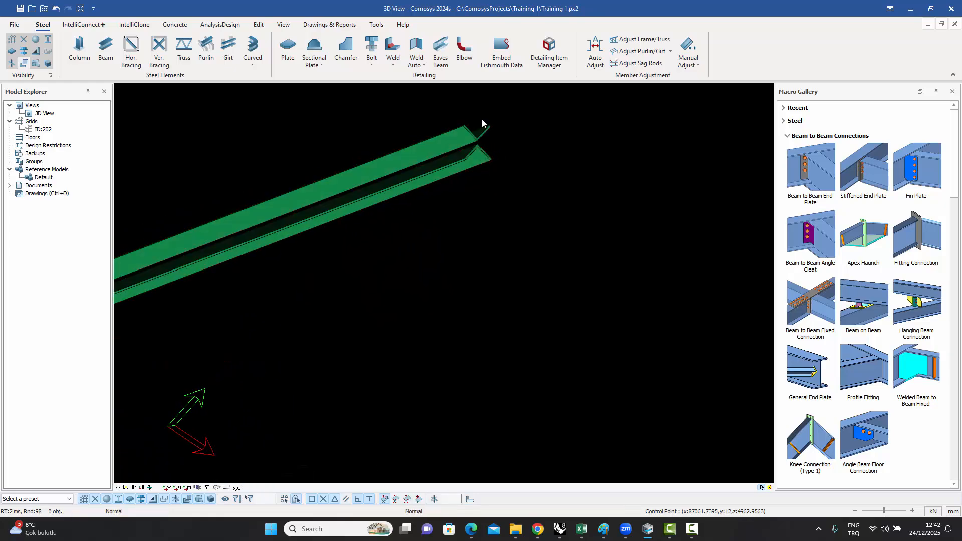
scroll(482, 122, "up", 7)
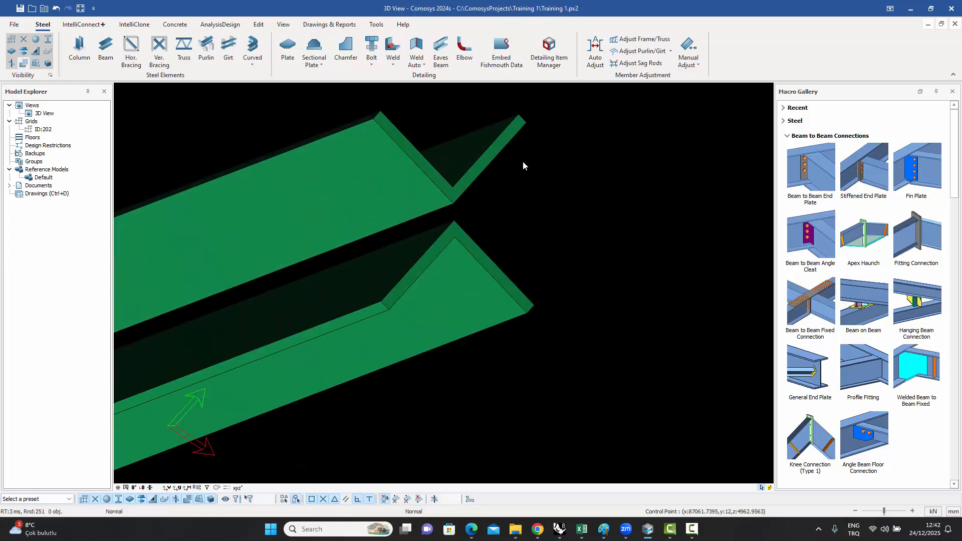
scroll(474, 236, "down", 8)
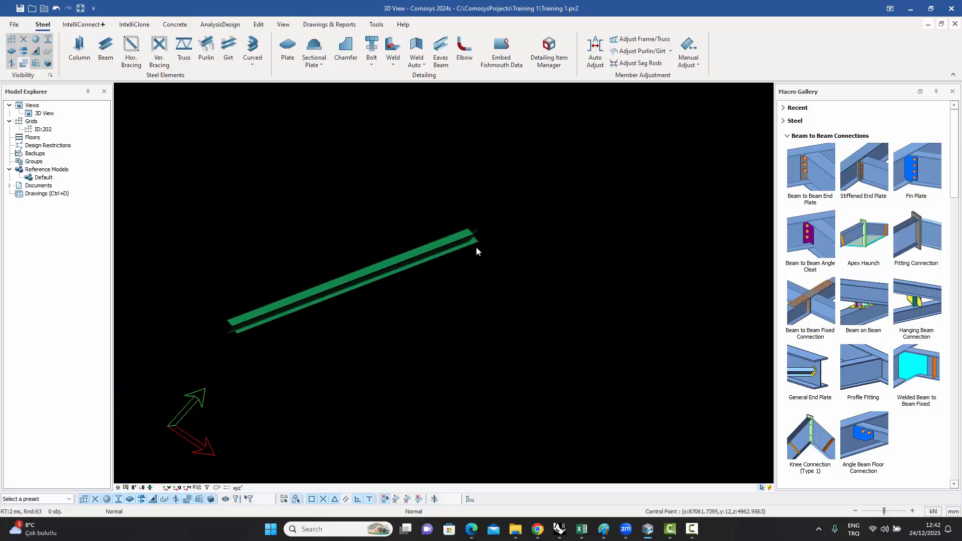
middle_click_drag(476, 247, 482, 240)
scroll(471, 252, "up", 2)
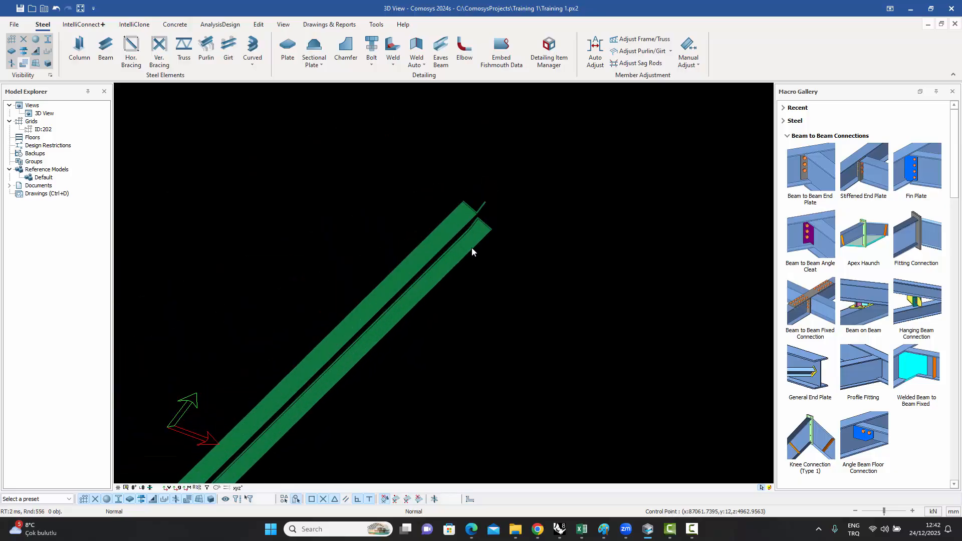
- Show all members again around the isolated cross-angle brace
left_click(471, 252)
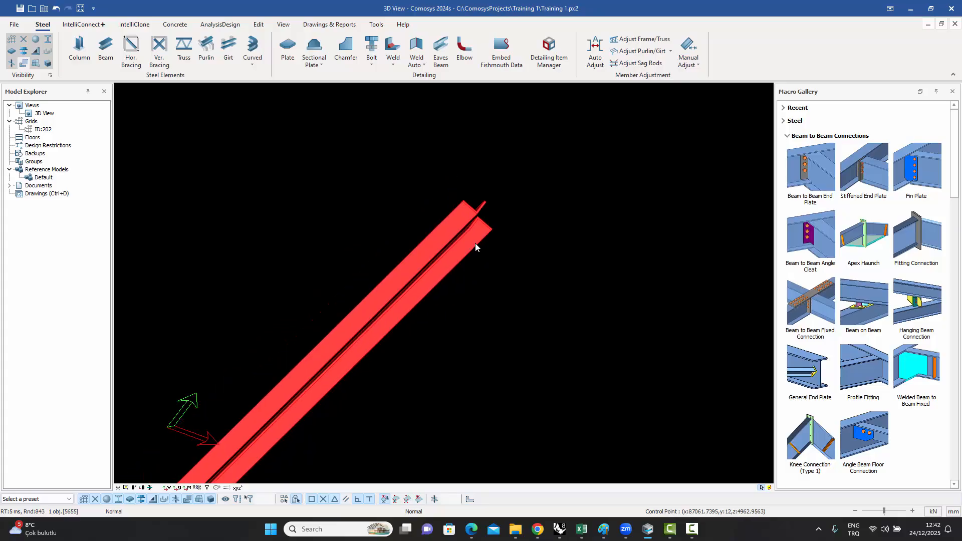
right_click(468, 160)
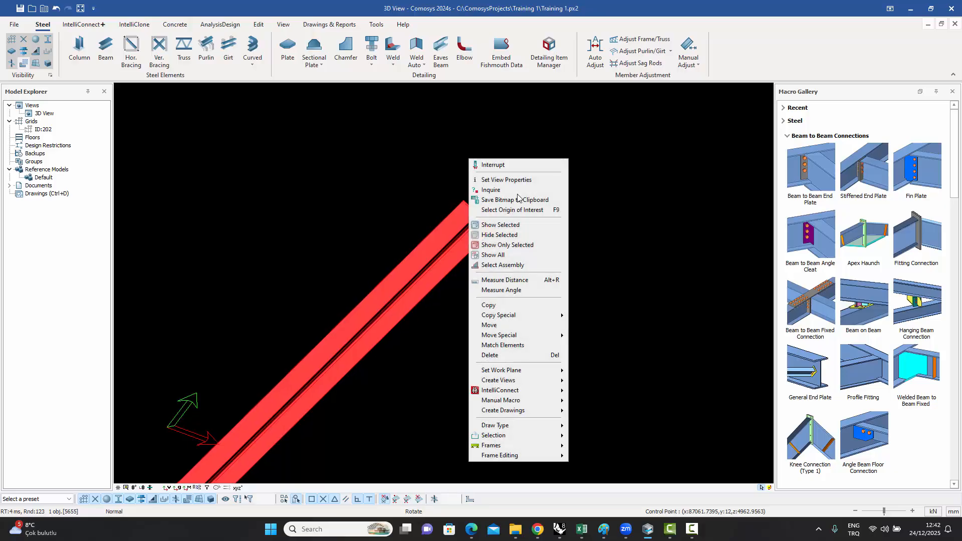
left_click(518, 252)
left_click(504, 138)
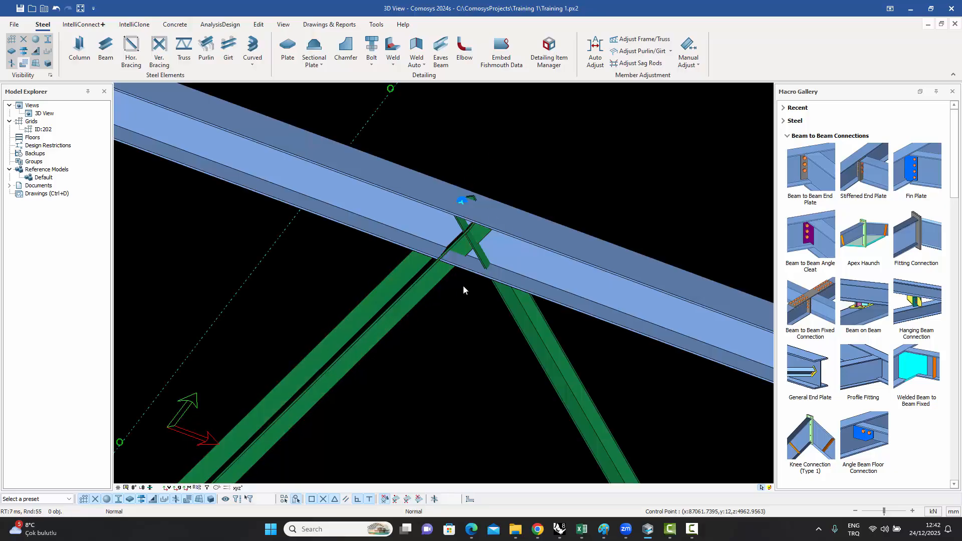
- Change the cross-angle brace's twin type to Back to Back U with profile UPE200 and a 10 mm gap
double_click(418, 293)
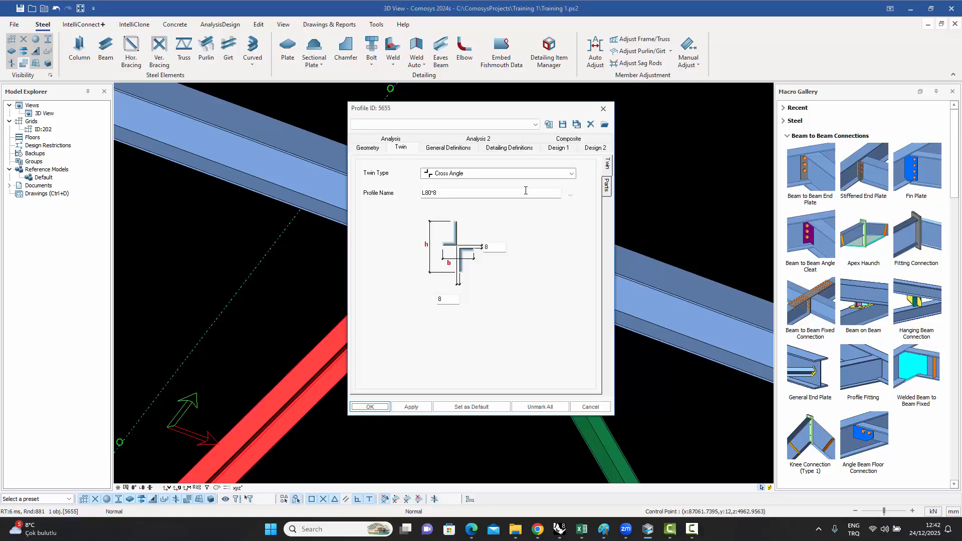
left_click_drag(500, 109, 657, 113)
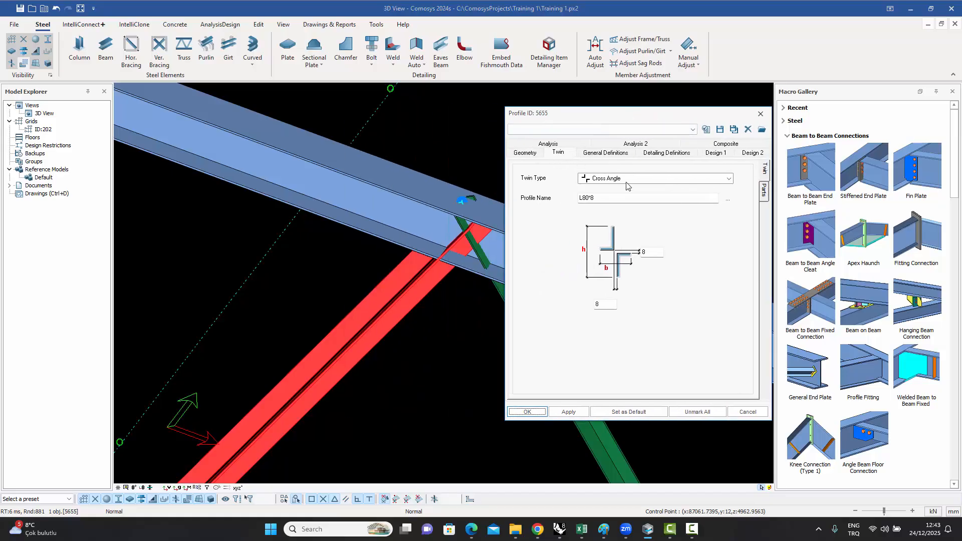
left_click(626, 181)
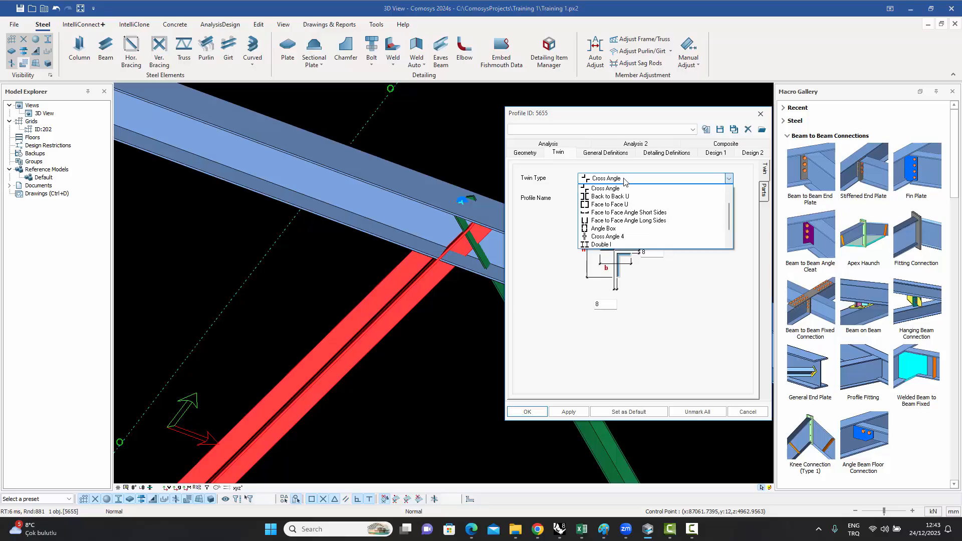
left_click(609, 198)
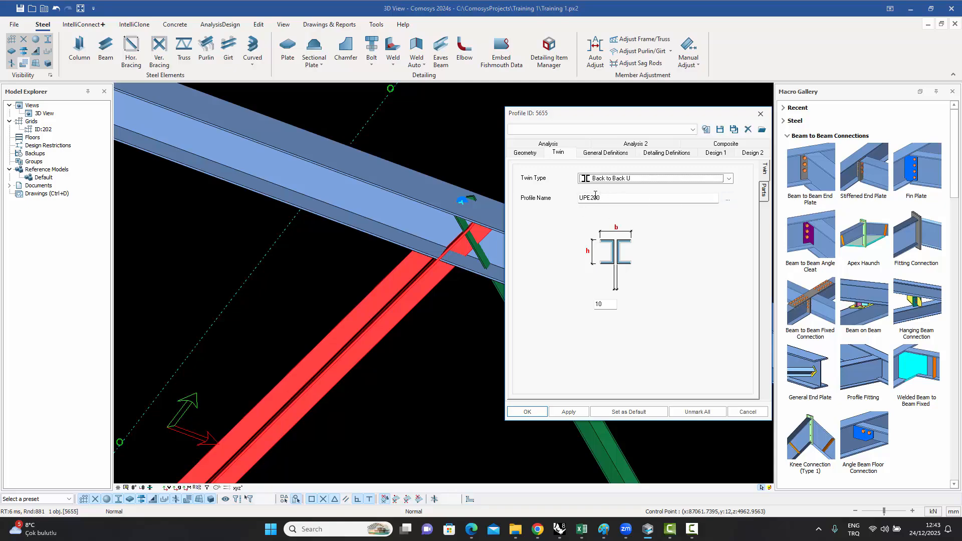
left_click(527, 411)
left_click(484, 341)
- Hide the beam and the single-angle brace to expose the upper end of the back-to-back U brace
scroll(464, 284, "up", 2)
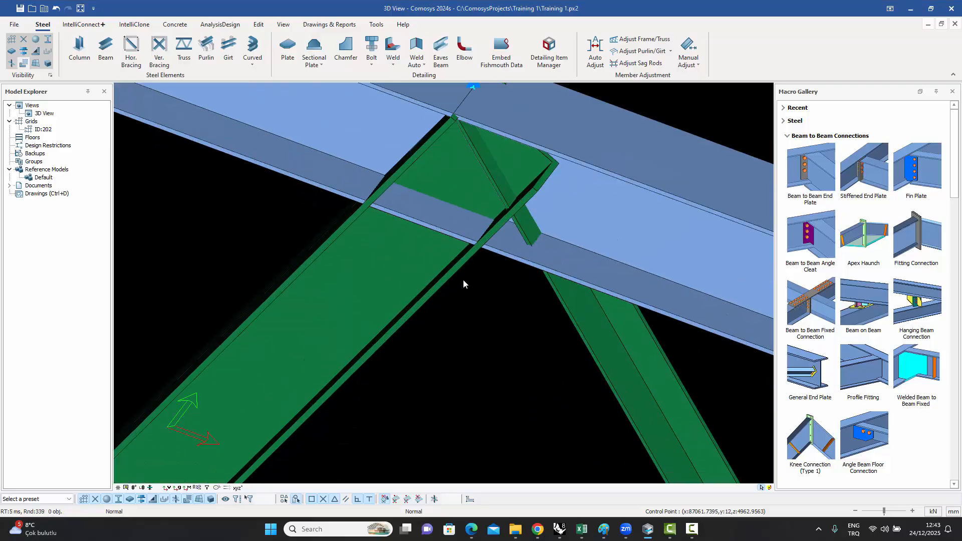
left_click(494, 128)
scroll(494, 273, "down", 2)
mouse_move(506, 215)
middle_mouse_down()
mouse_move(495, 272)
mouse_move(474, 269)
middle_mouse_up()
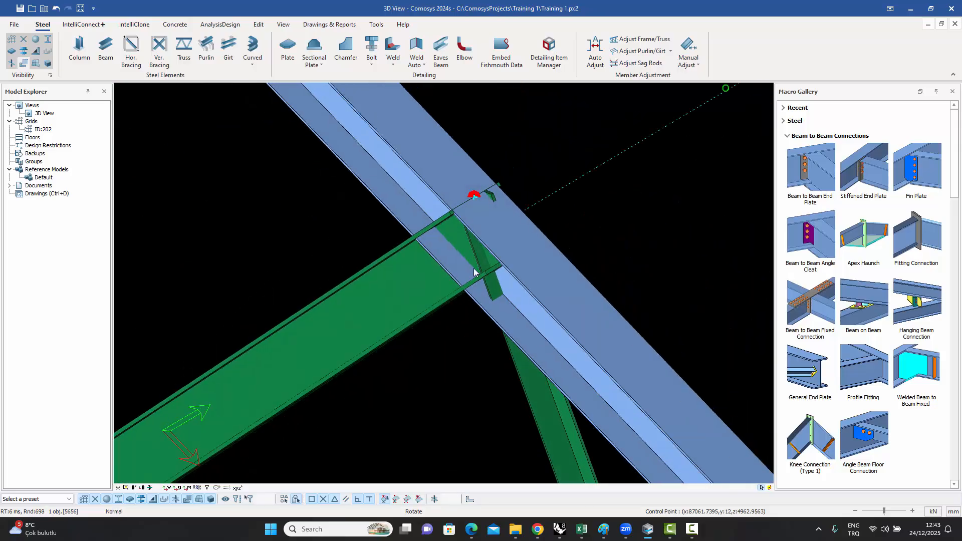
right_click(532, 266)
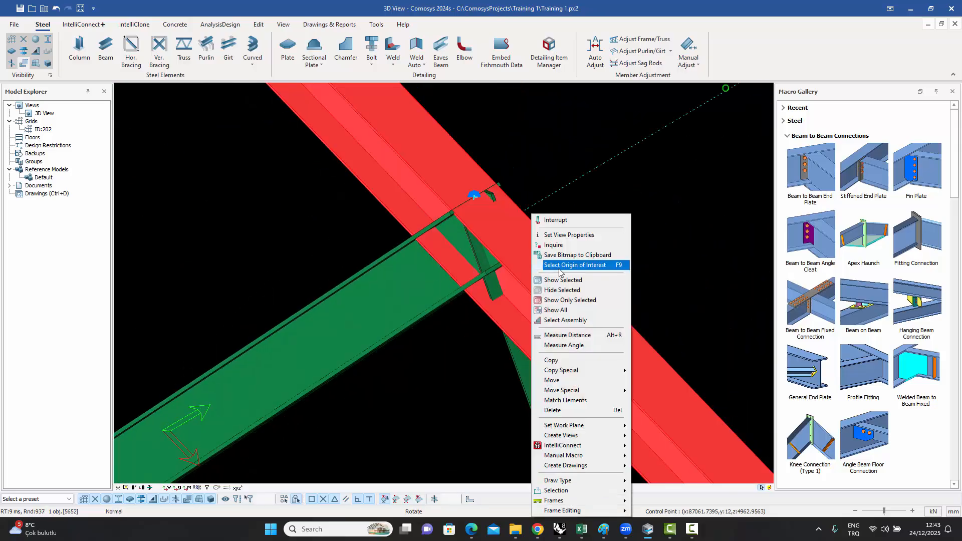
left_click(572, 290)
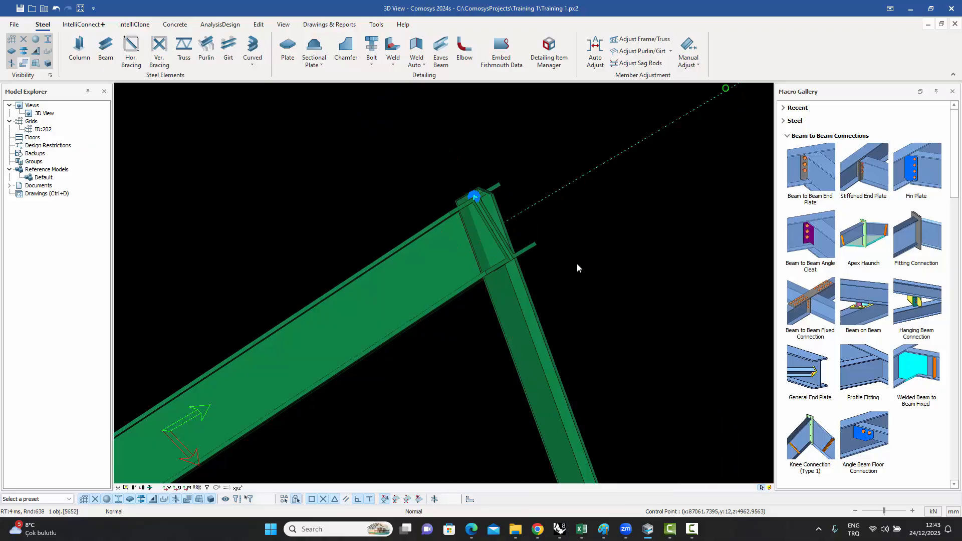
right_click(519, 304)
left_click(561, 289)
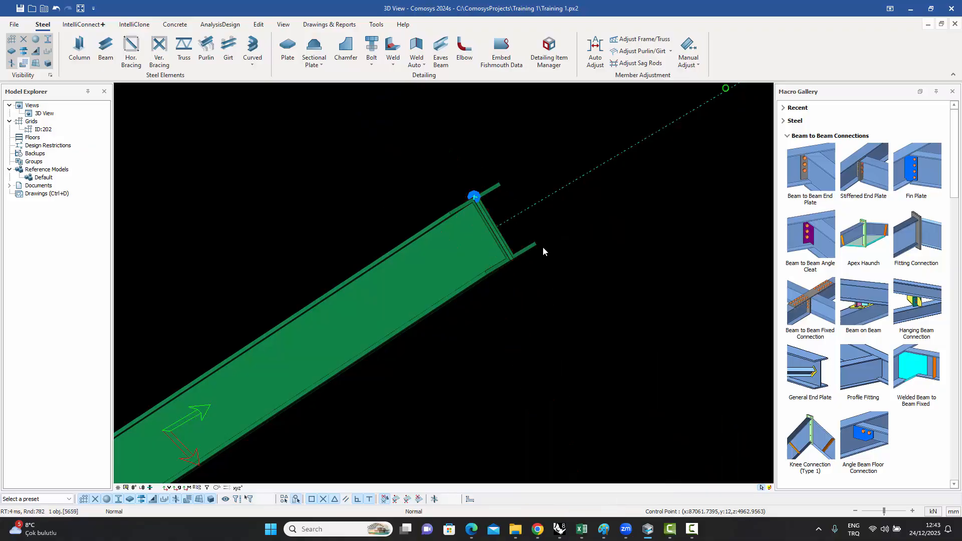
scroll(476, 211, "up", 3)
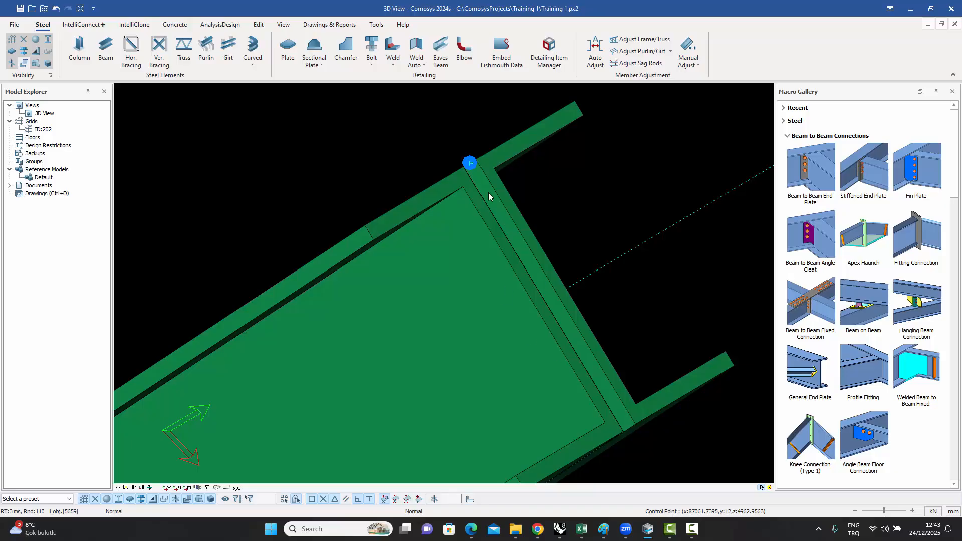
- Change the back-to-back U brace's twin type to Face to Face U with profile UPE200 and a 10 mm gap
left_click(485, 239)
key("ctrl+z")
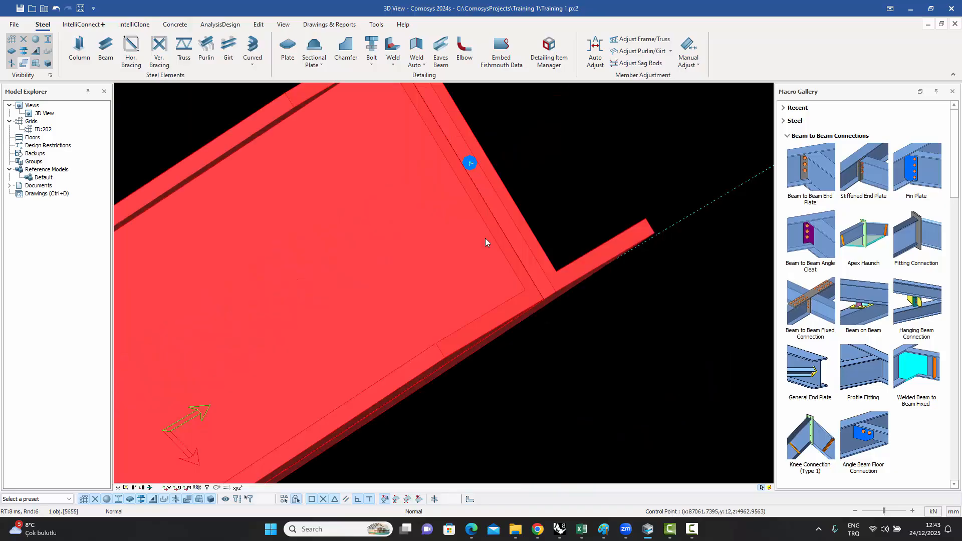
scroll(511, 270, "down", 3)
left_click(510, 220)
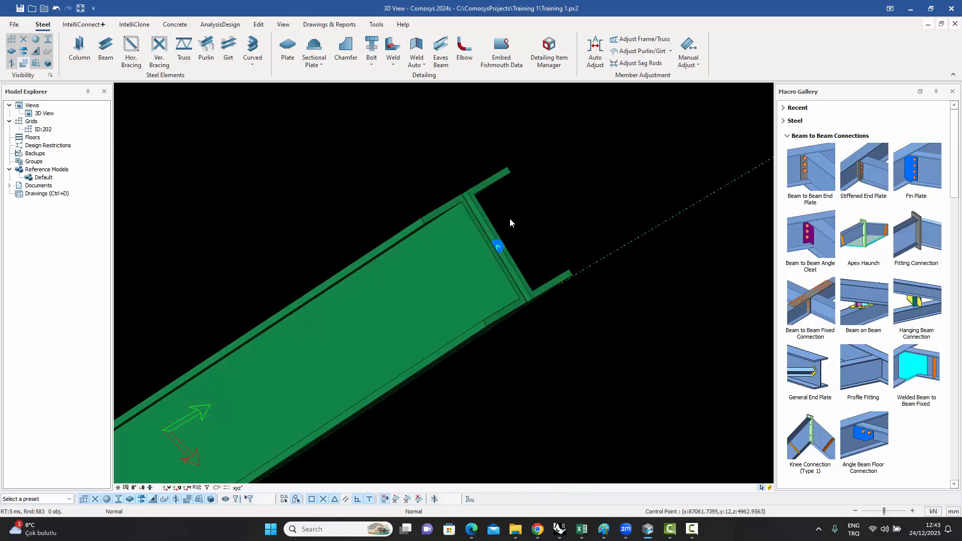
scroll(466, 213, "down", 2)
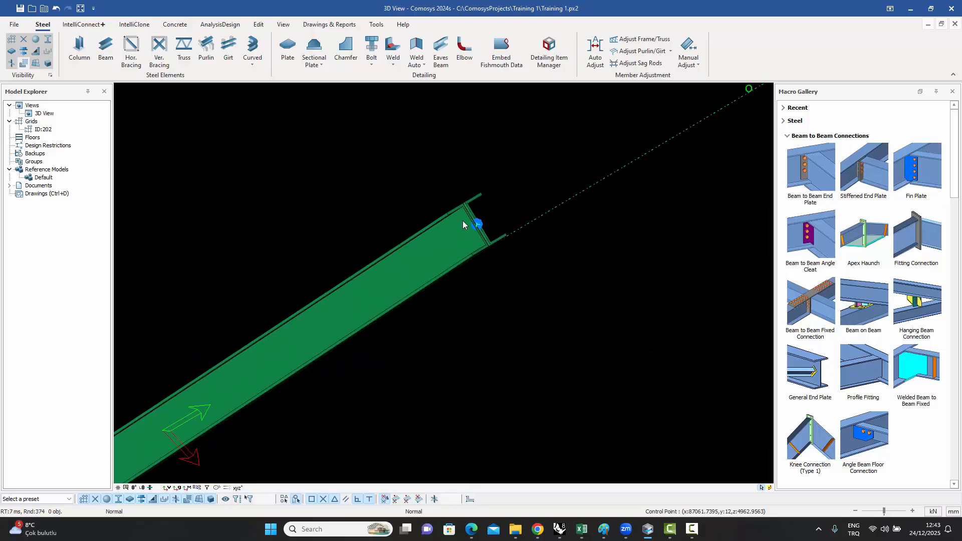
double_click(437, 254)
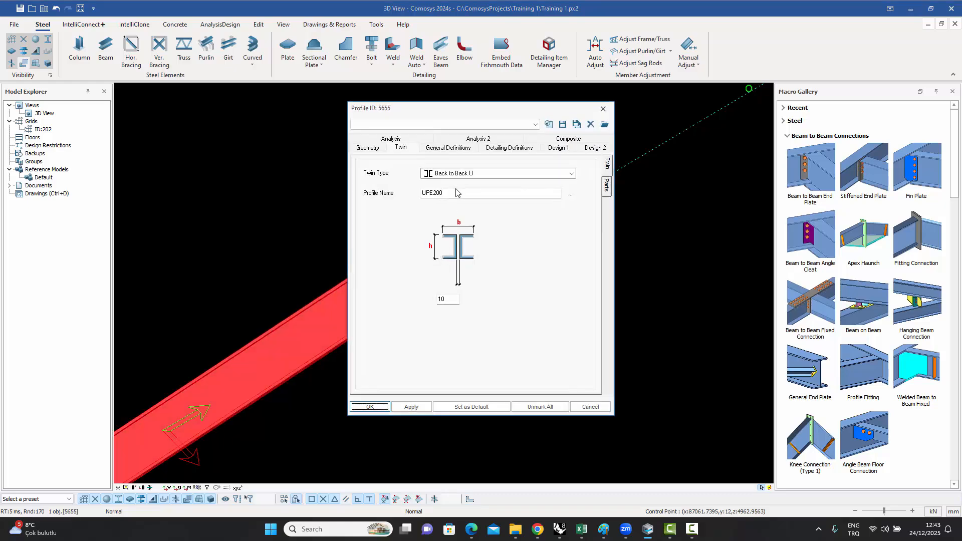
left_click(469, 174)
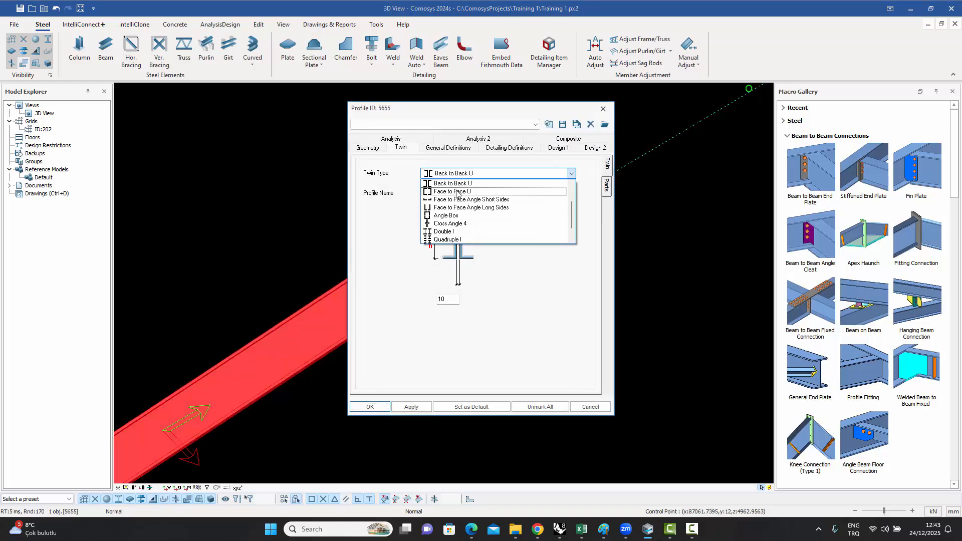
left_click(458, 192)
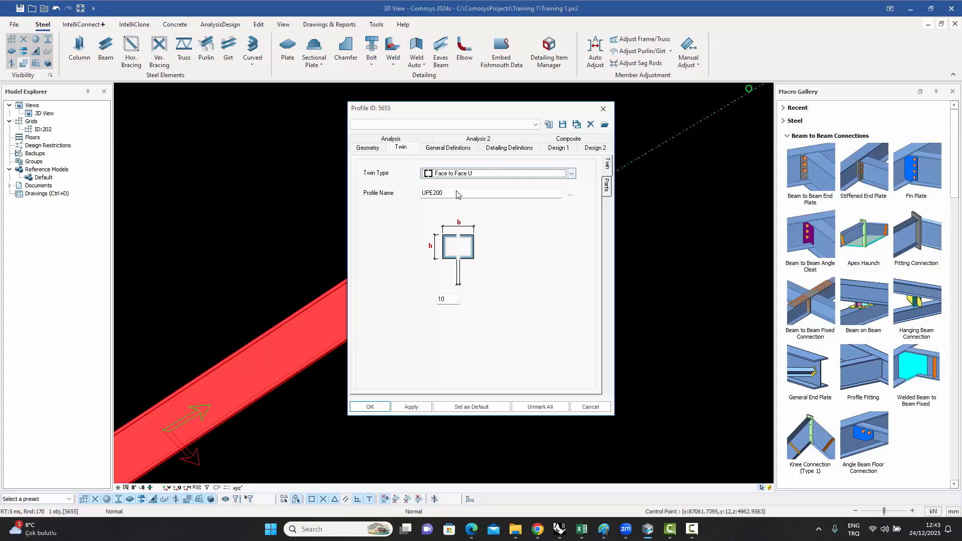
left_click(370, 407)
scroll(479, 209, "up", 5)
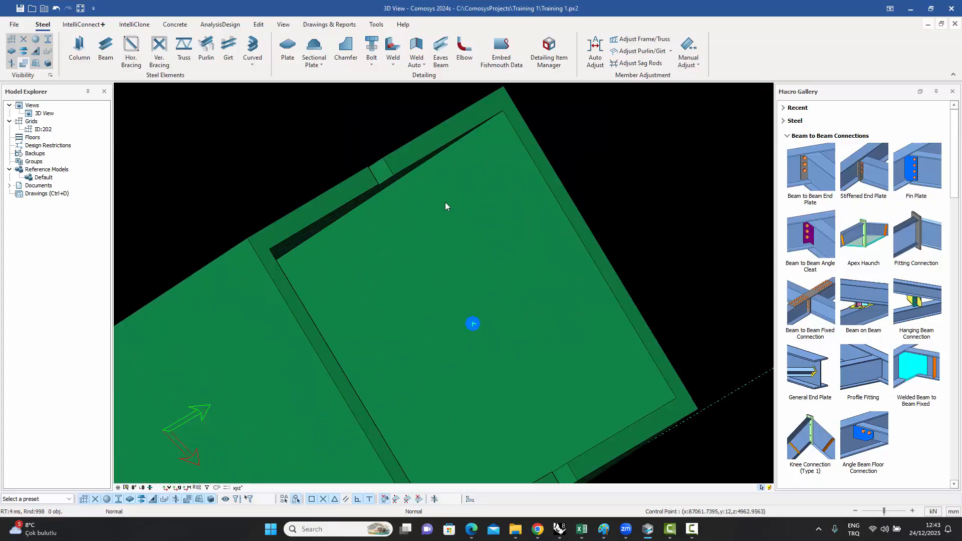
scroll(381, 207, "down", 5)
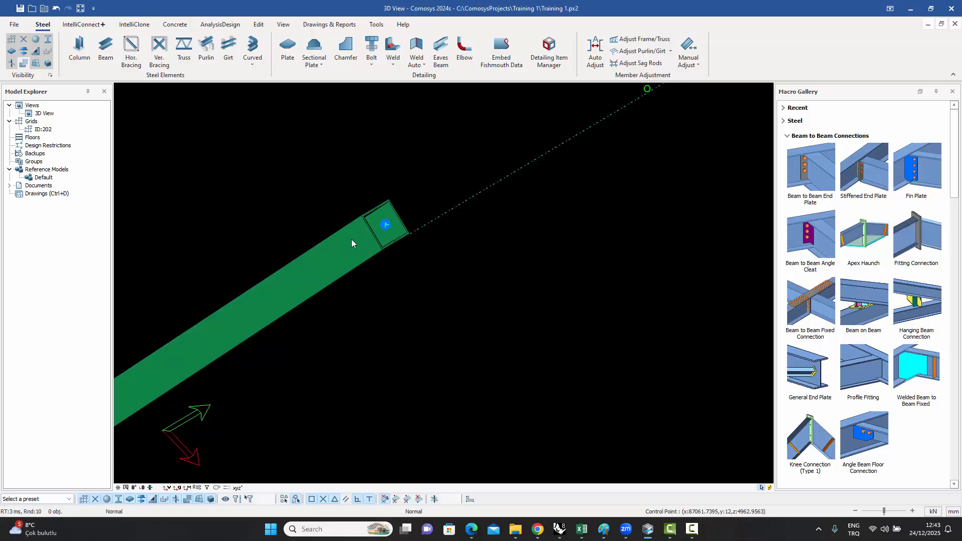
- Change the brace's twin type to Face to Face Angle Short Sides with profile L80*8 and a 10 mm gap
double_click(352, 245)
left_click_drag(452, 120, 572, 129)
left_click(567, 187)
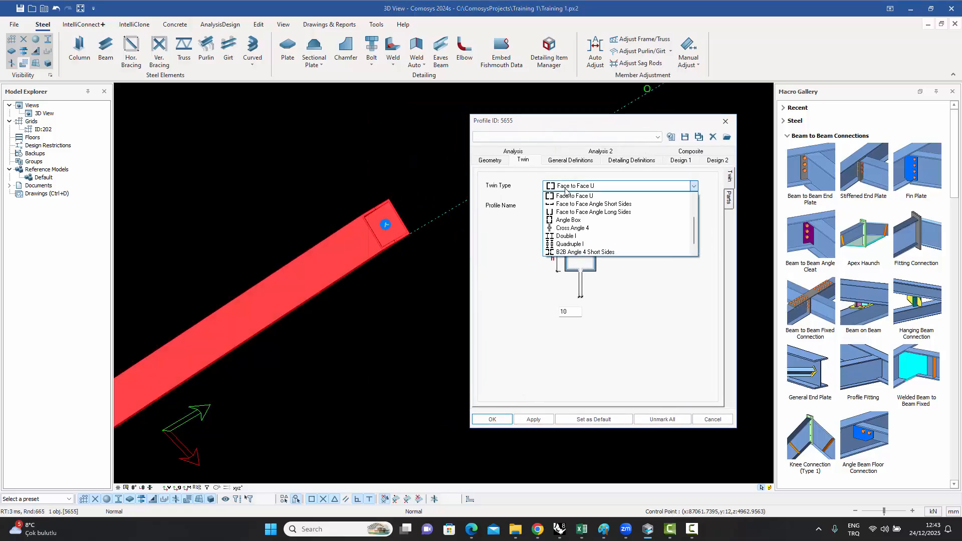
left_click(565, 204)
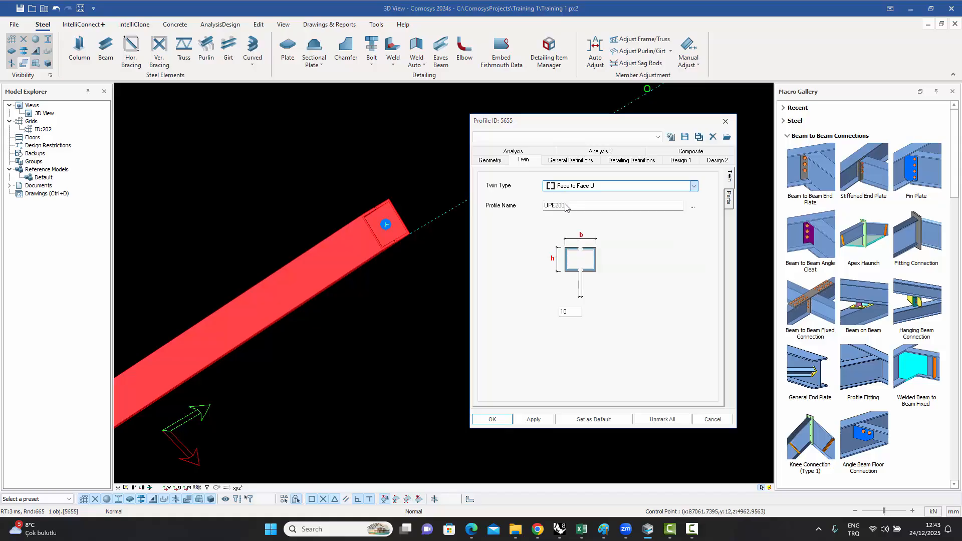
left_click(493, 420)
- Examine the arrangement of the two face-to-face angles at the brace's upper end from several directions
scroll(391, 223, "up", 2)
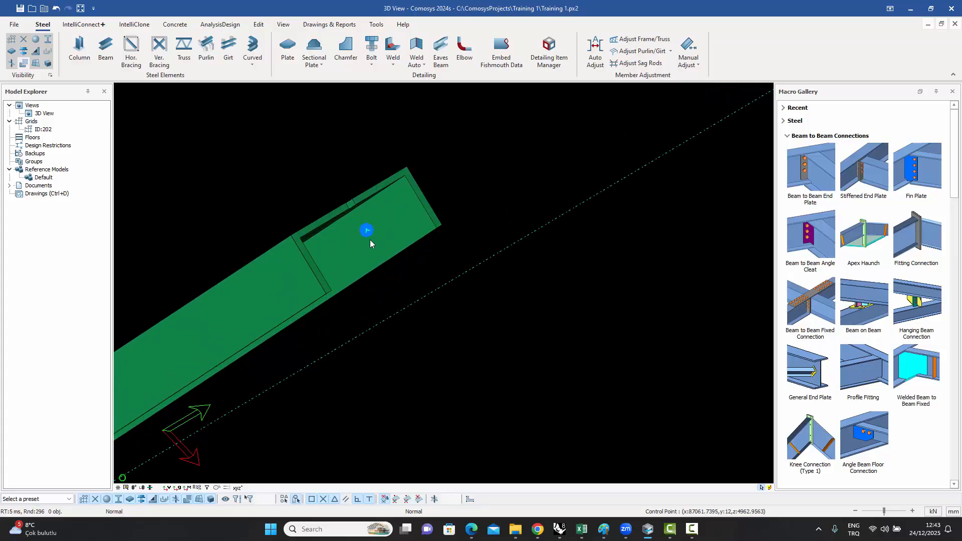
left_click(368, 232)
middle_click_drag(368, 233, 358, 245)
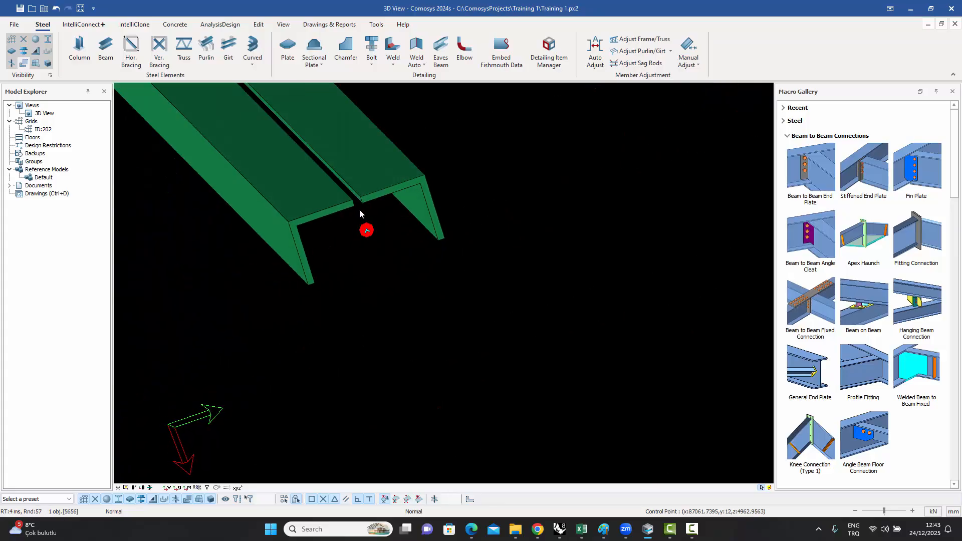
scroll(333, 209, "up", 2)
scroll(449, 253, "down", 5)
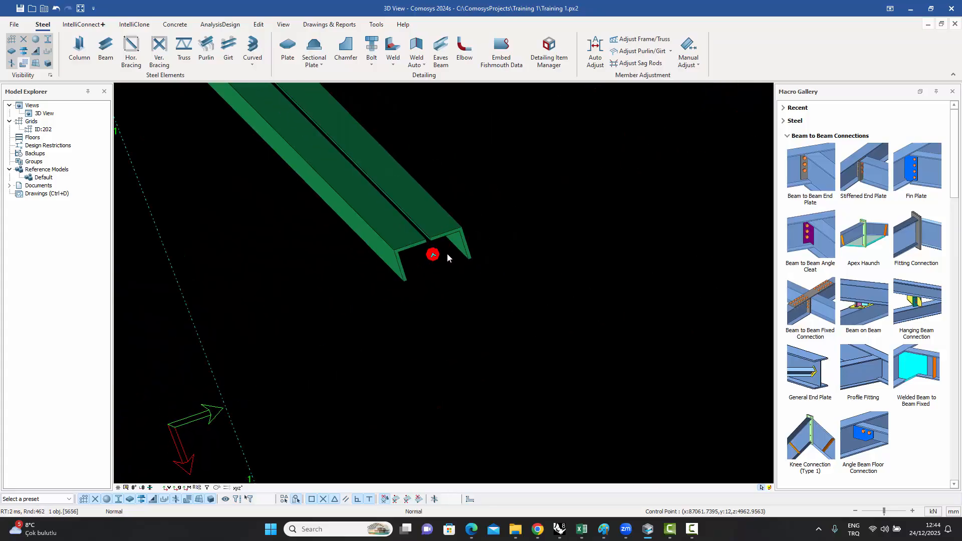
middle_click_drag(447, 263, 423, 248)
scroll(428, 252, "up", 1)
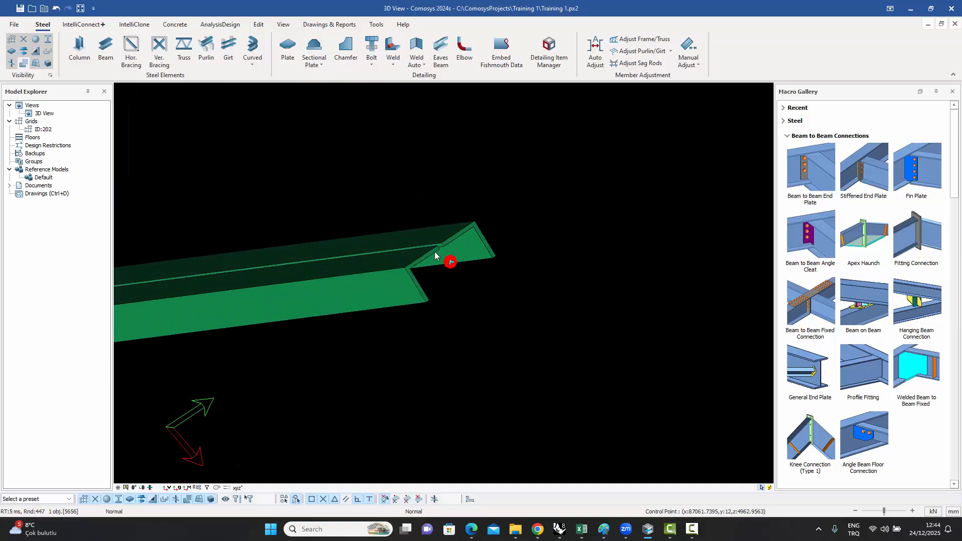
- Change the face-to-face angle brace's twin type to Cross Angle 4 with profile L80*8 and 8 mm gaps both ways
double_click(428, 236)
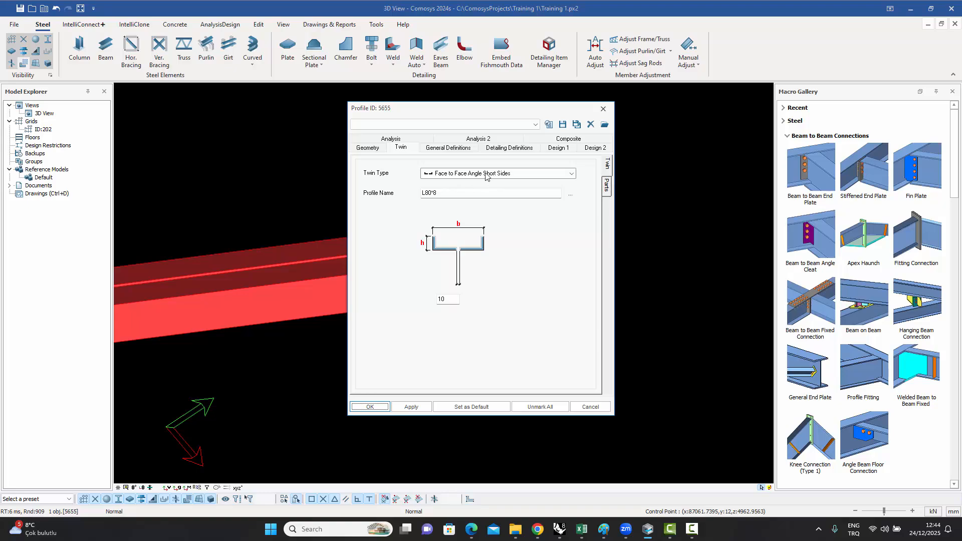
left_click_drag(491, 110, 666, 109)
left_click(668, 172)
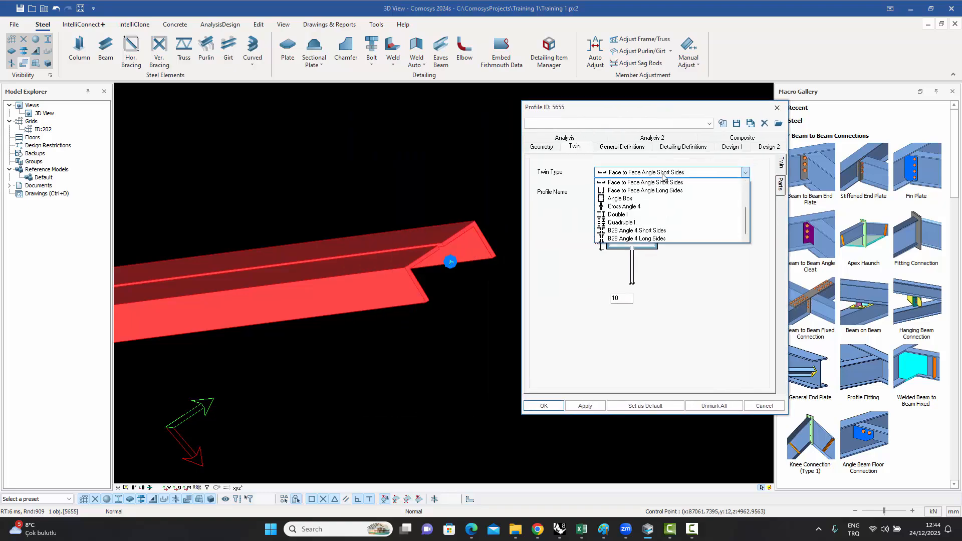
left_click(621, 207)
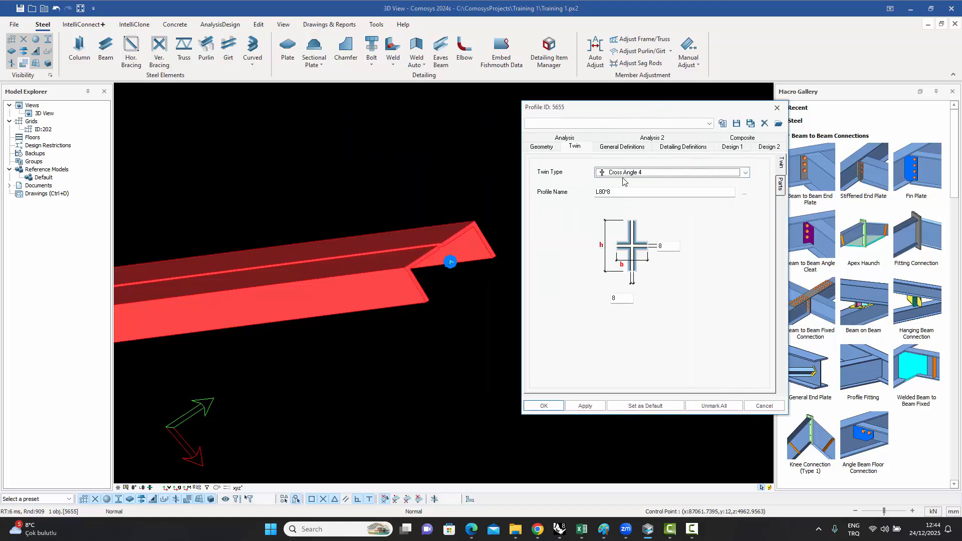
left_click(544, 406)
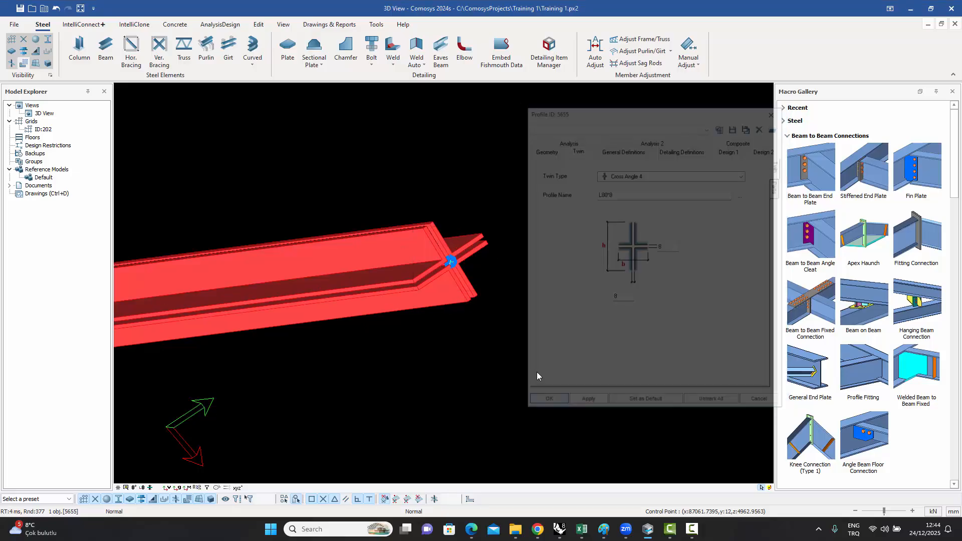
scroll(443, 241, "up", 3)
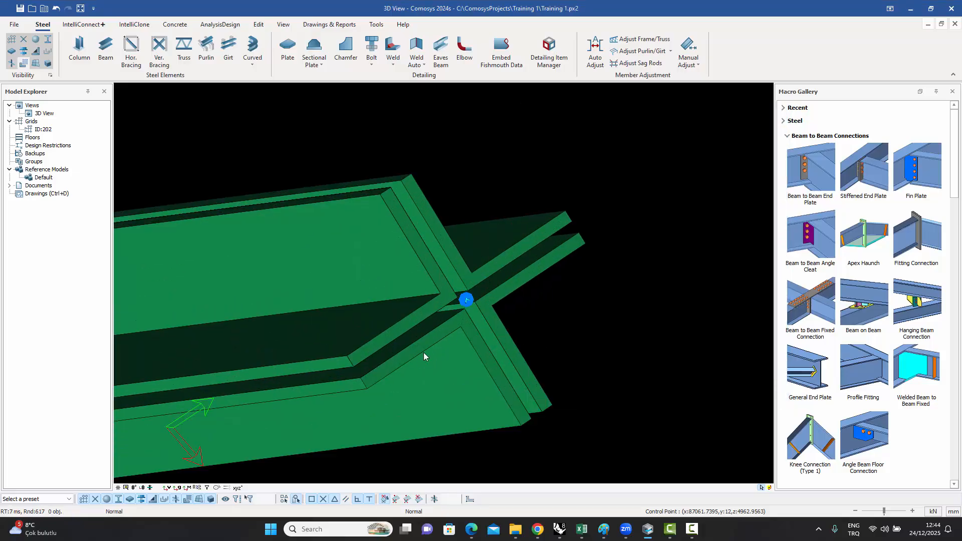
- Change the four-angle cross brace's twin type to Double I with profile IPE200 at 110 mm spacing
left_click(443, 229)
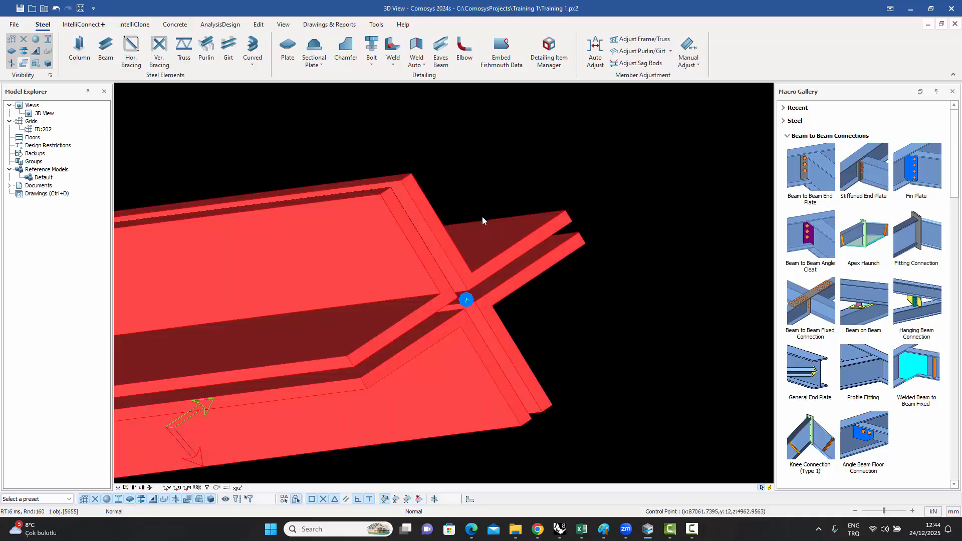
double_click(426, 202)
left_click_drag(441, 116, 664, 84)
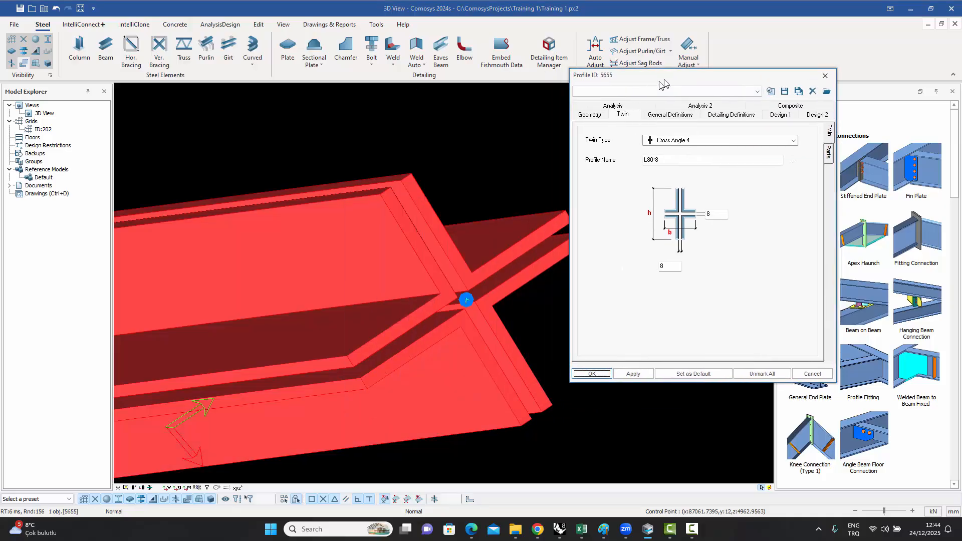
left_click(680, 142)
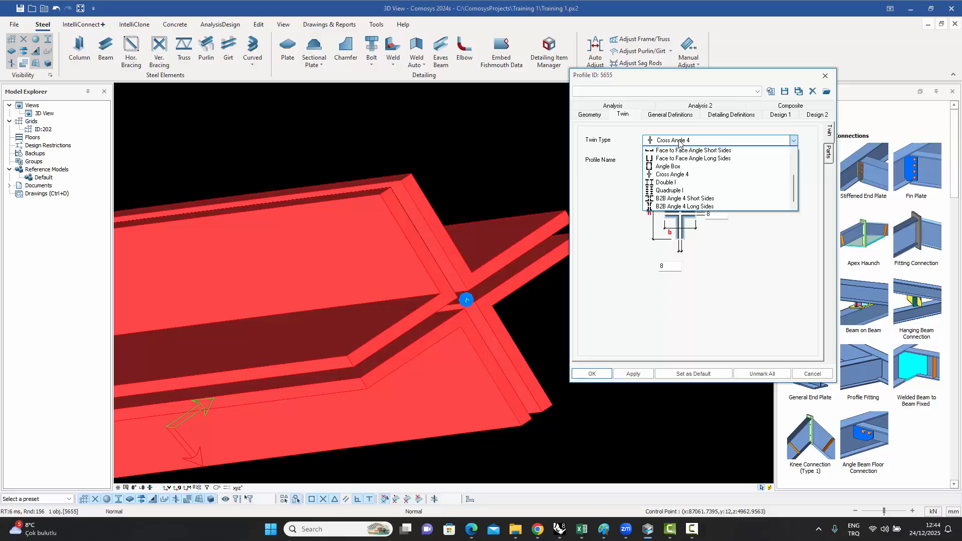
left_click(672, 183)
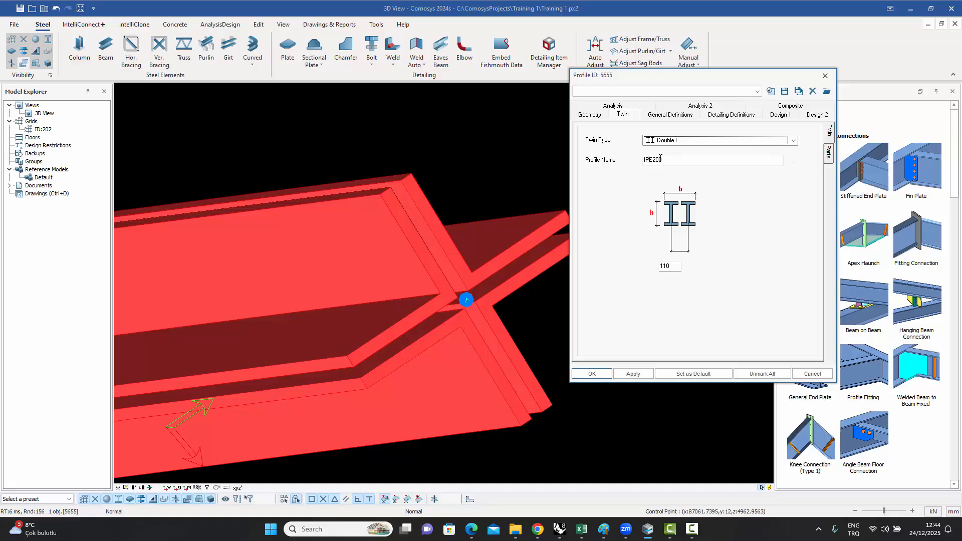
left_click(633, 374)
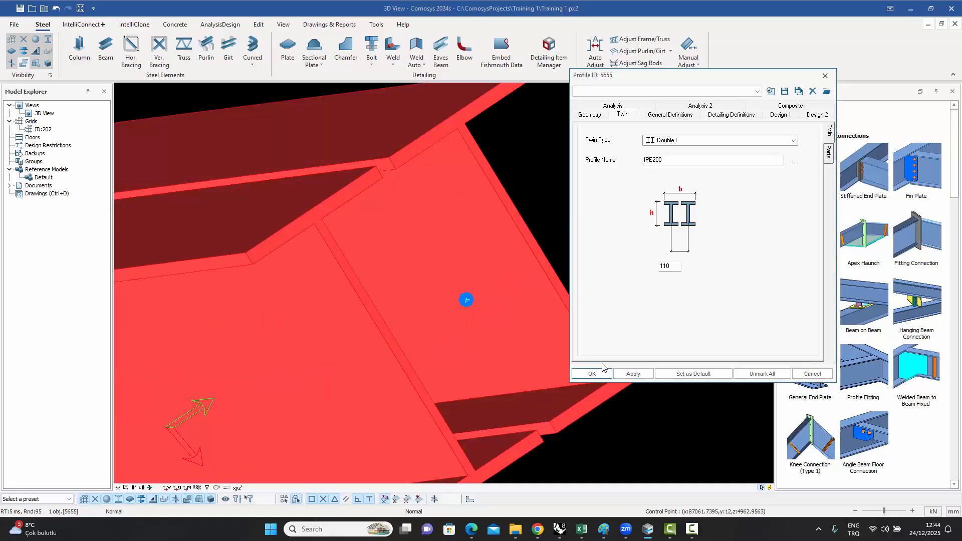
left_click(593, 374)
- Examine the double I brace as a whole and the arrangement of its profiles at the upper end
scroll(576, 236, "down", 8)
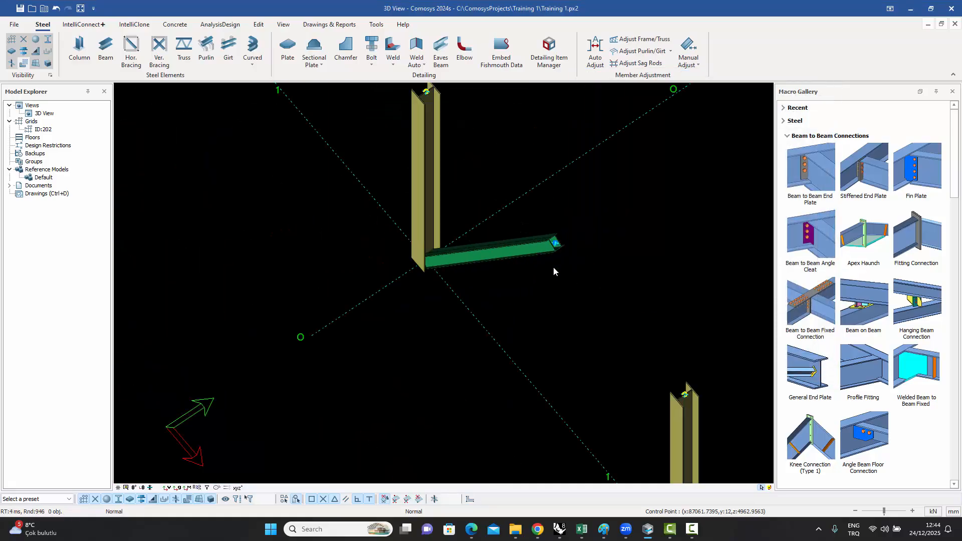
scroll(554, 267, "up", 10)
left_click(514, 228)
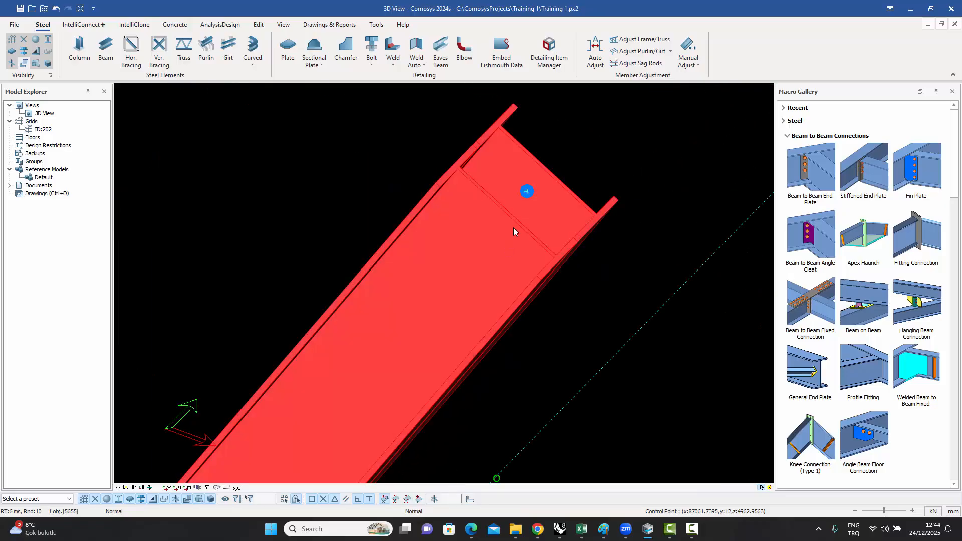
left_click(528, 192)
mouse_move(527, 192)
middle_mouse_down()
mouse_move(527, 211)
mouse_move(567, 236)
mouse_move(528, 192)
mouse_move(521, 204)
middle_mouse_up()
scroll(521, 205, "down", 5)
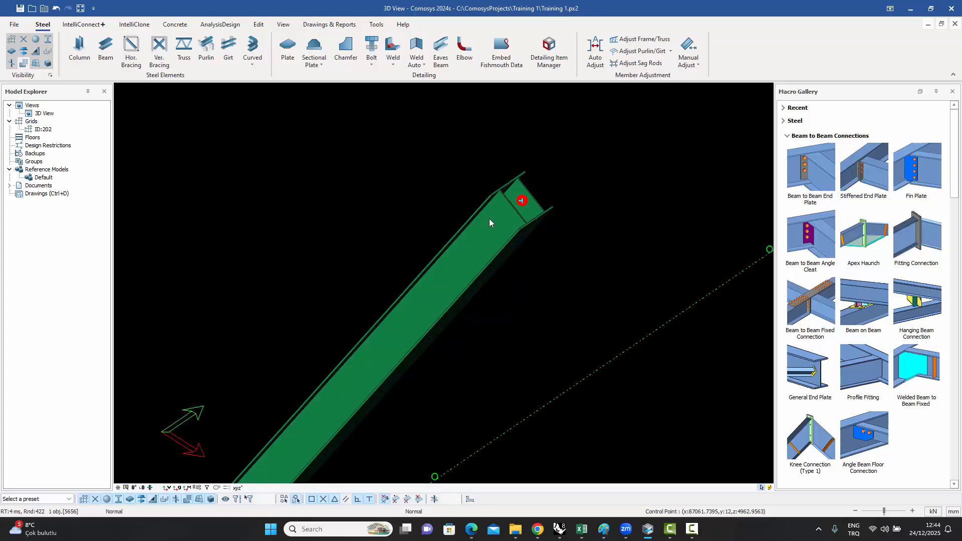
middle_click_drag(489, 225, 458, 283)
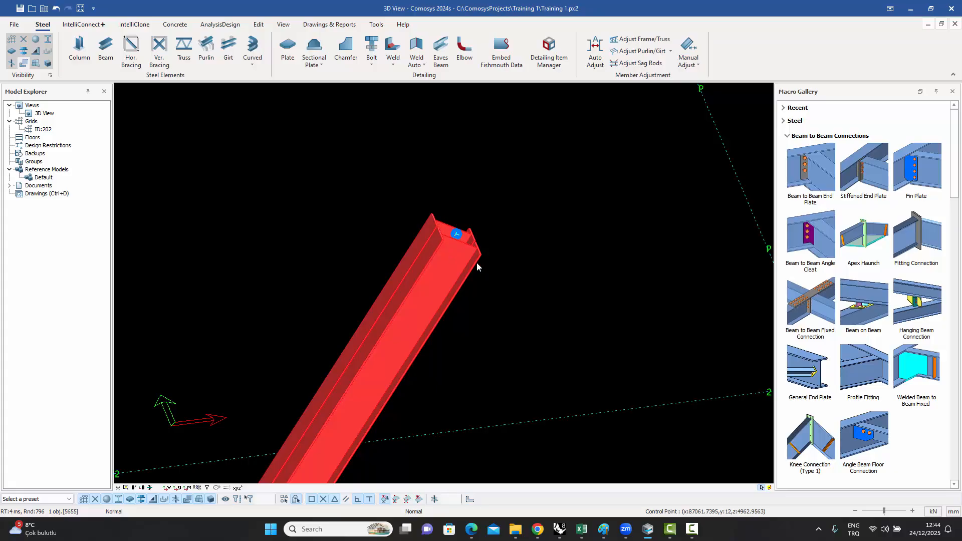
scroll(410, 251, "up", 3)
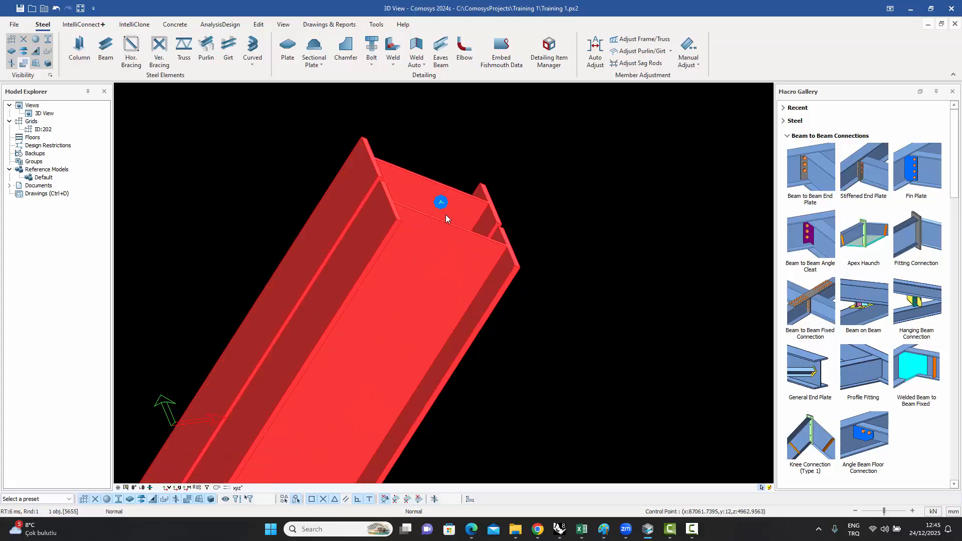
- Change the double I brace's twin type to B2B Angle 4 Short Sides with profile L80*8 and gaps of 10 and 8 mm
double_click(502, 252)
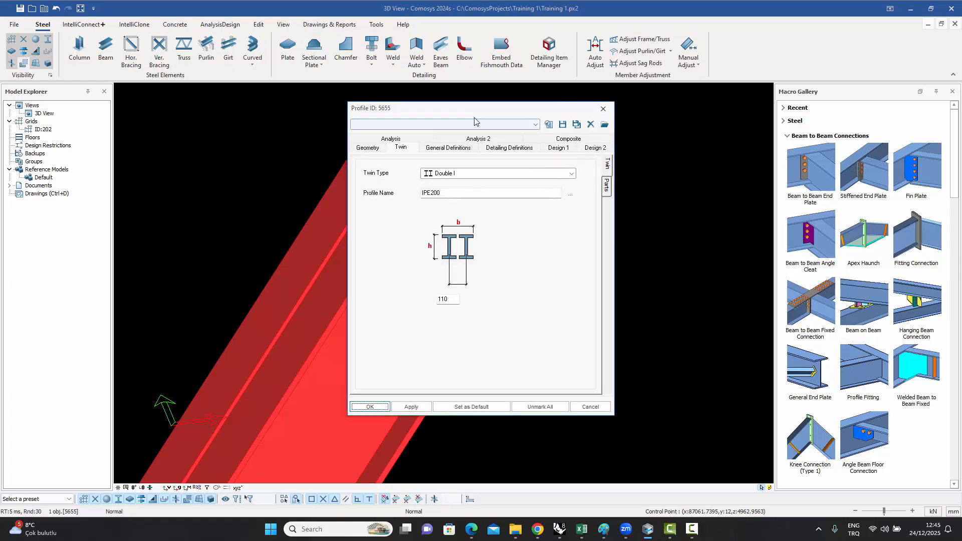
left_click_drag(476, 111, 628, 116)
left_click(611, 178)
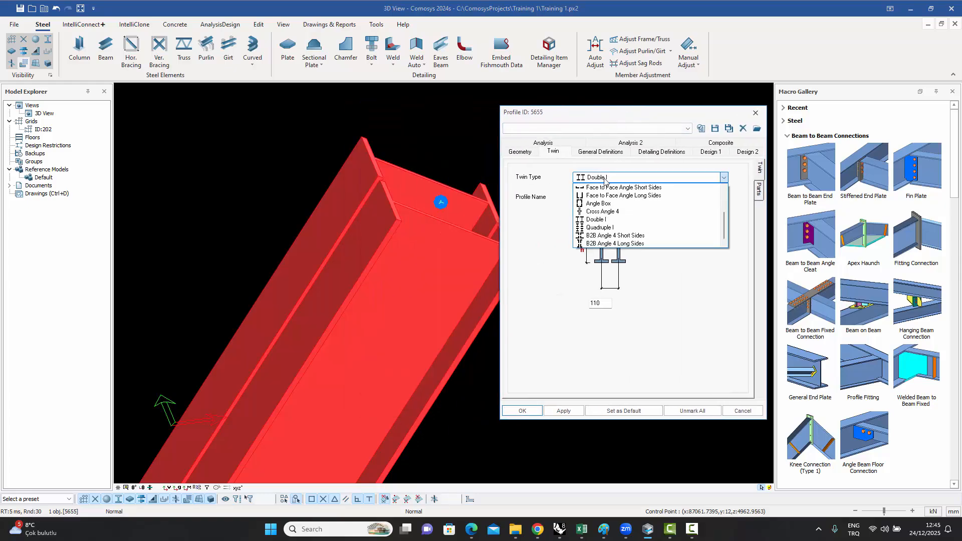
left_click(604, 236)
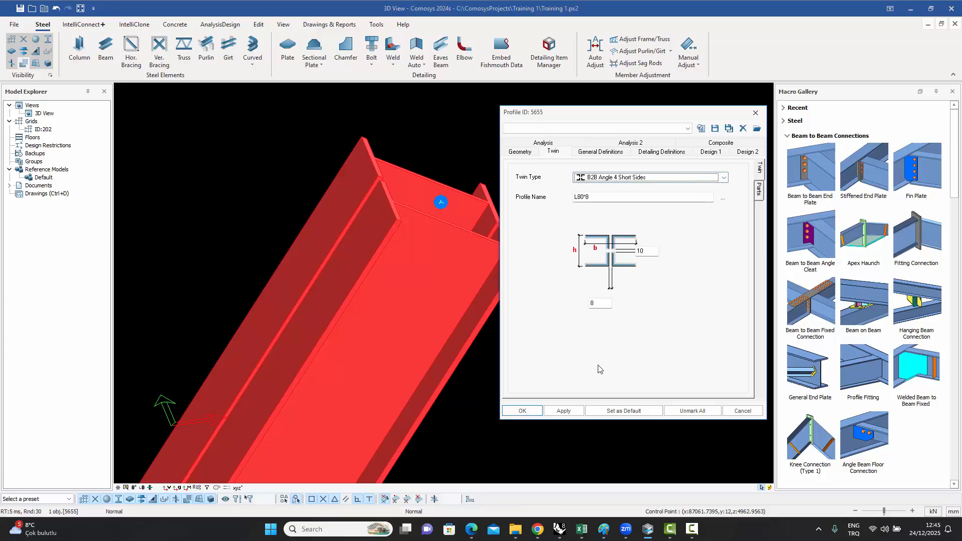
left_click(522, 411)
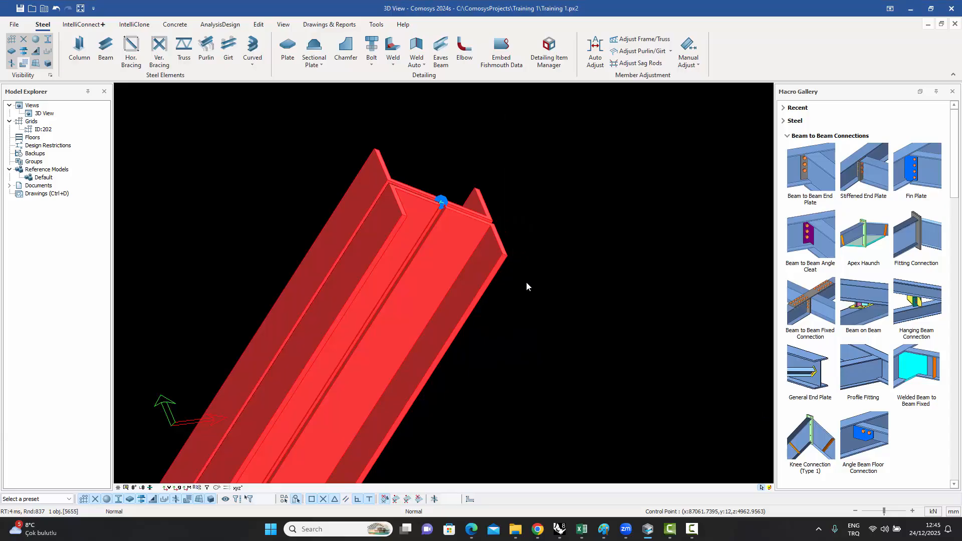
- Examine how the four back-to-back angles are arranged at the brace's upper end
left_click(443, 202)
mouse_move(443, 203)
middle_mouse_down()
mouse_move(401, 243)
mouse_move(441, 221)
middle_mouse_up()
scroll(504, 212, "down", 6)
mouse_move(504, 211)
middle_mouse_down()
mouse_move(510, 219)
mouse_move(496, 210)
middle_mouse_up()
left_click(546, 197)
scroll(496, 208, "up", 4)
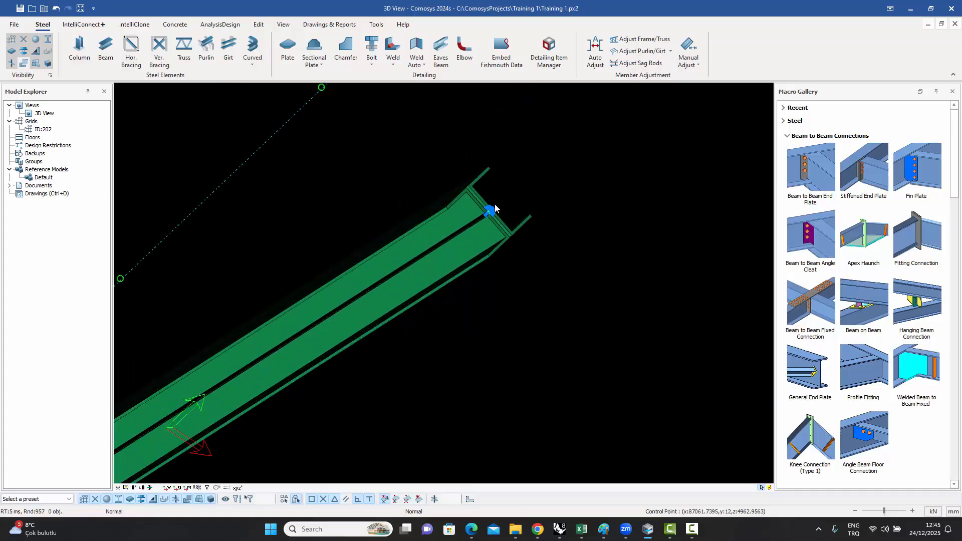
- Try turning the four-angle brace's section about its own axis, and return it to its original orientation
left_click(459, 210)
left_click(528, 227)
left_click(456, 219)
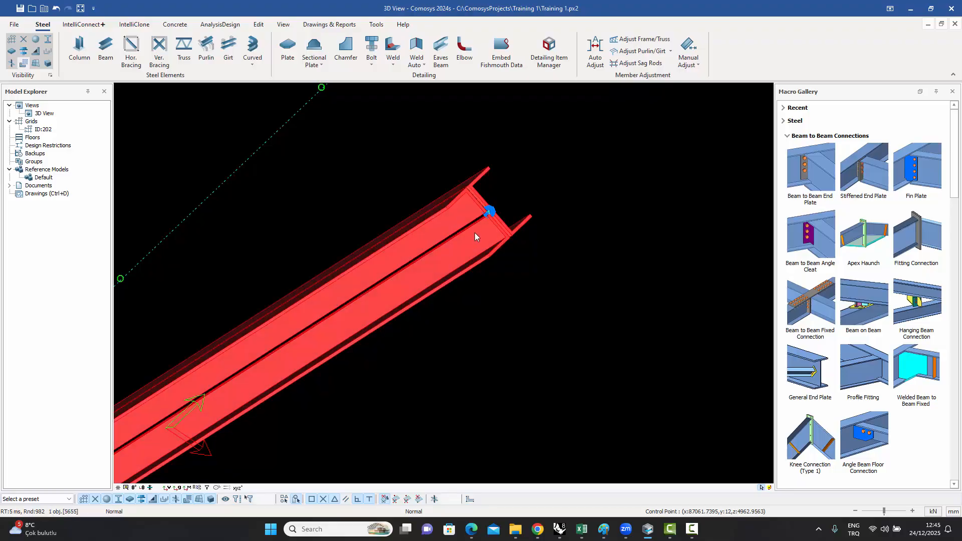
left_click(587, 268)
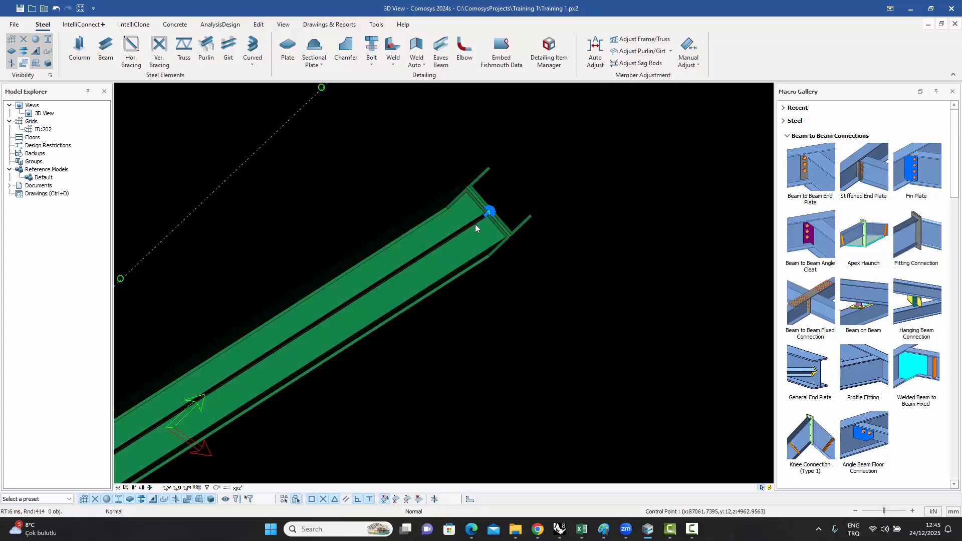
left_click(457, 218)
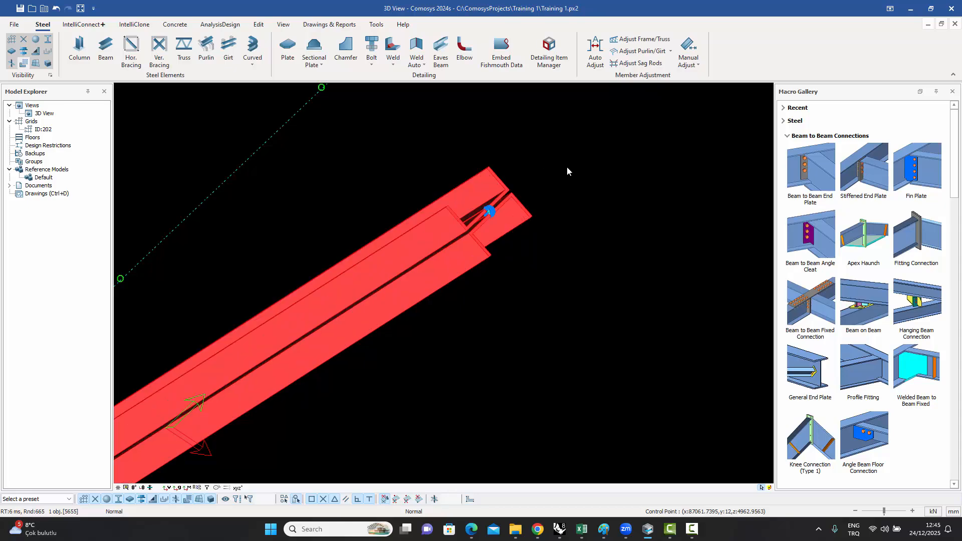
left_click(593, 192)
left_click(436, 223)
left_click(549, 179)
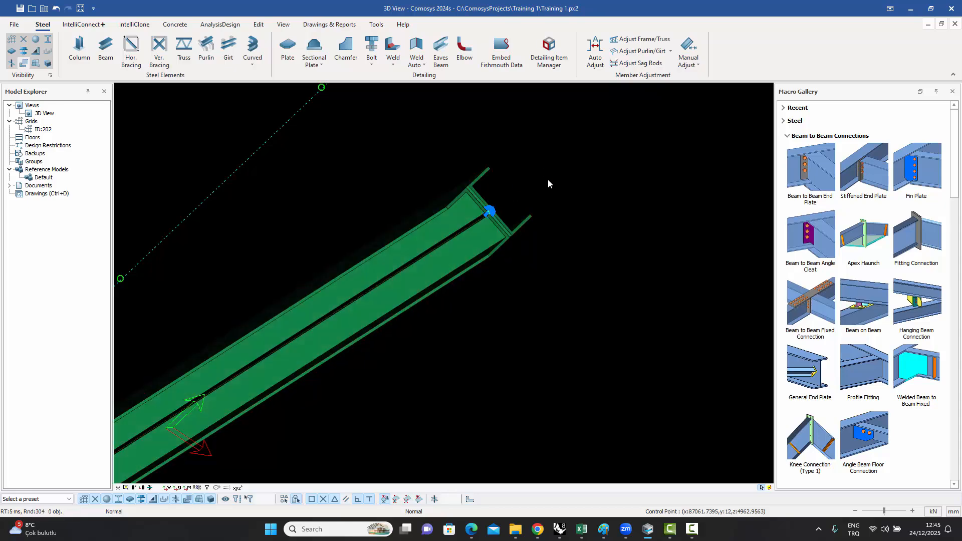
- Open the four-angle brace's twin properties and bring up the available twin types
double_click(440, 233)
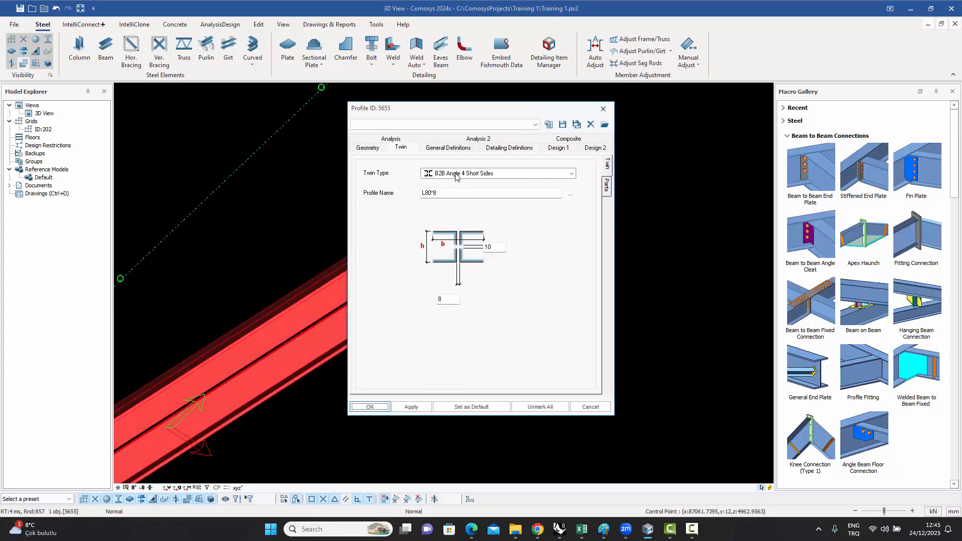
left_click(458, 176)
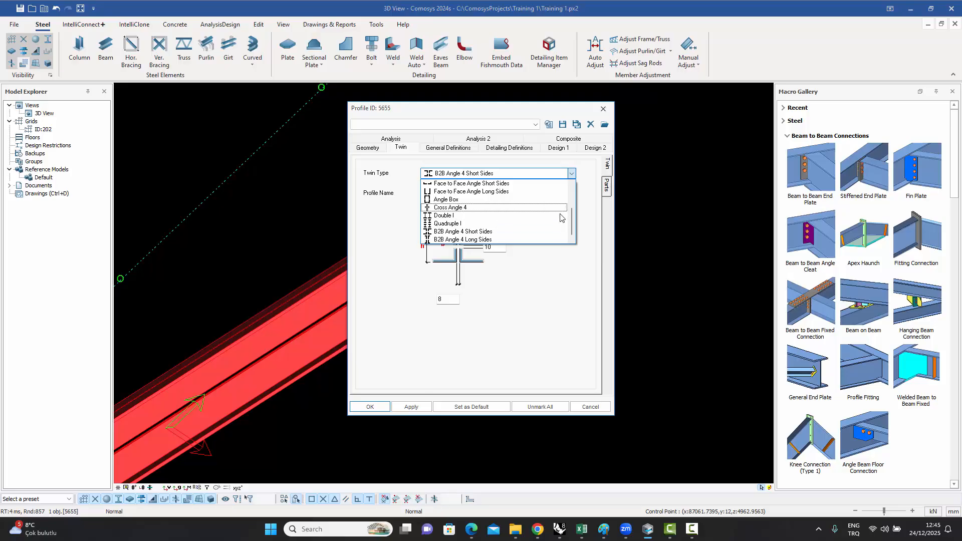